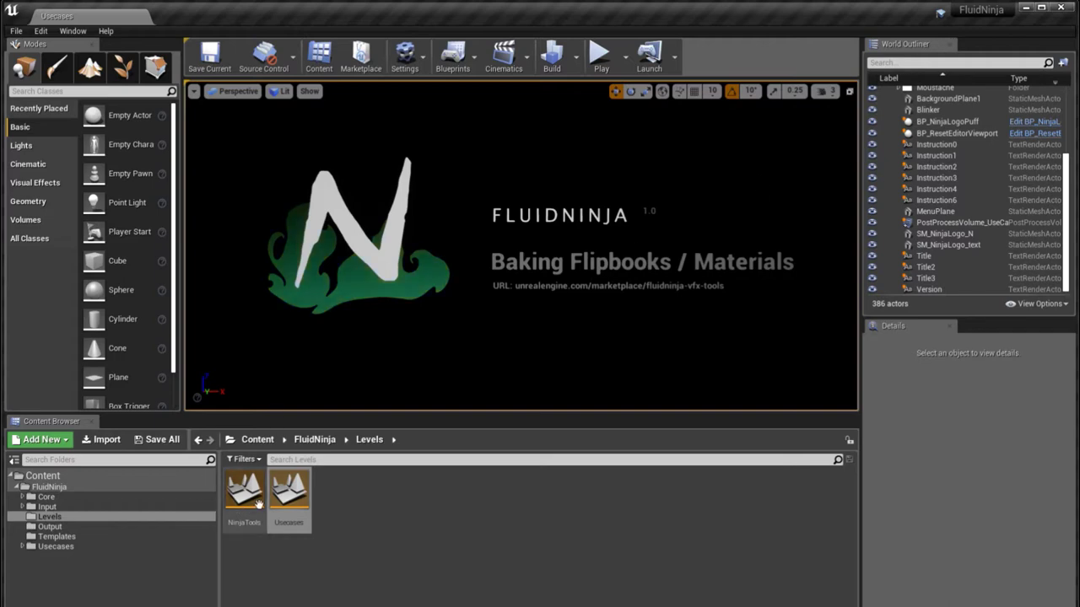
Open the NinjaTools level from the FluidNinja Levels folder in the Content Browser
double_click(256, 501)
Launch the tool full-screen in Play in Editor and switch to the FluidNinja simulator module
key(F11)
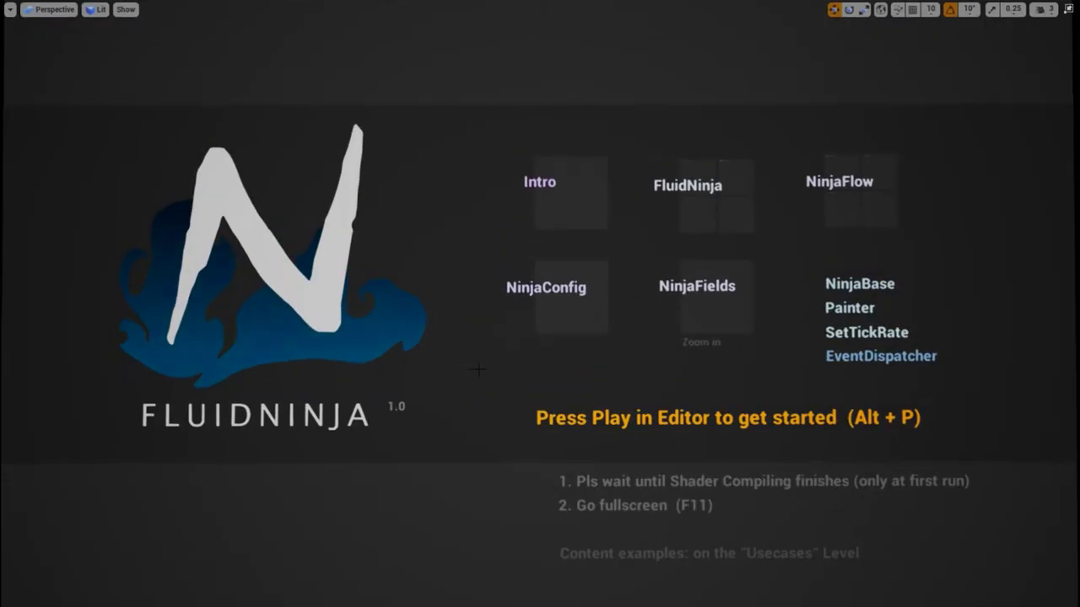
key(alt+p)
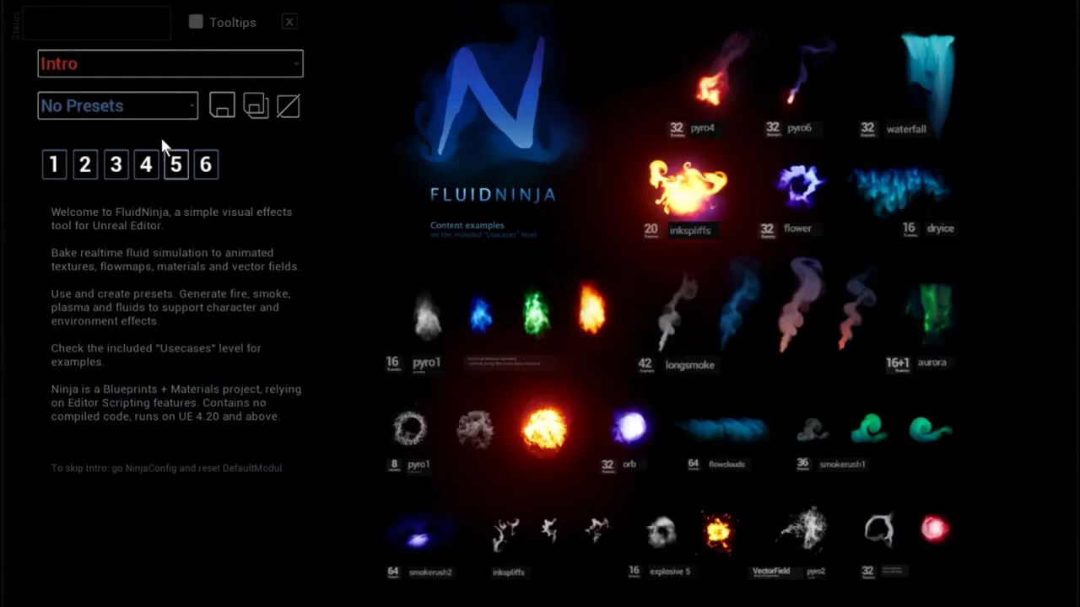
click(160, 64)
click(88, 85)
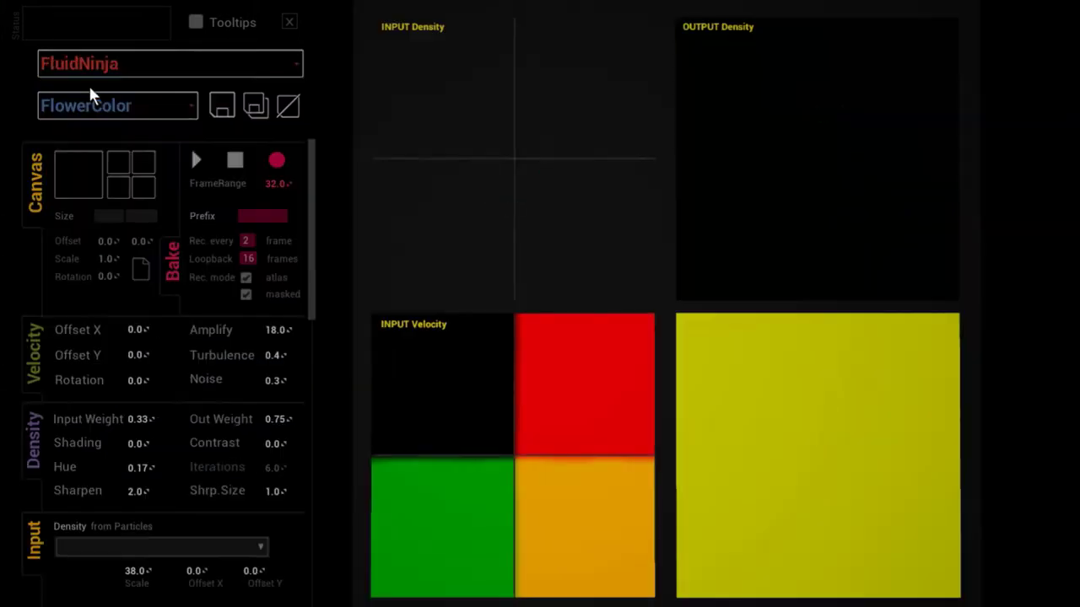
Load the Waterfall simulation preset
click(140, 105)
scroll(263, 359, down, 7)
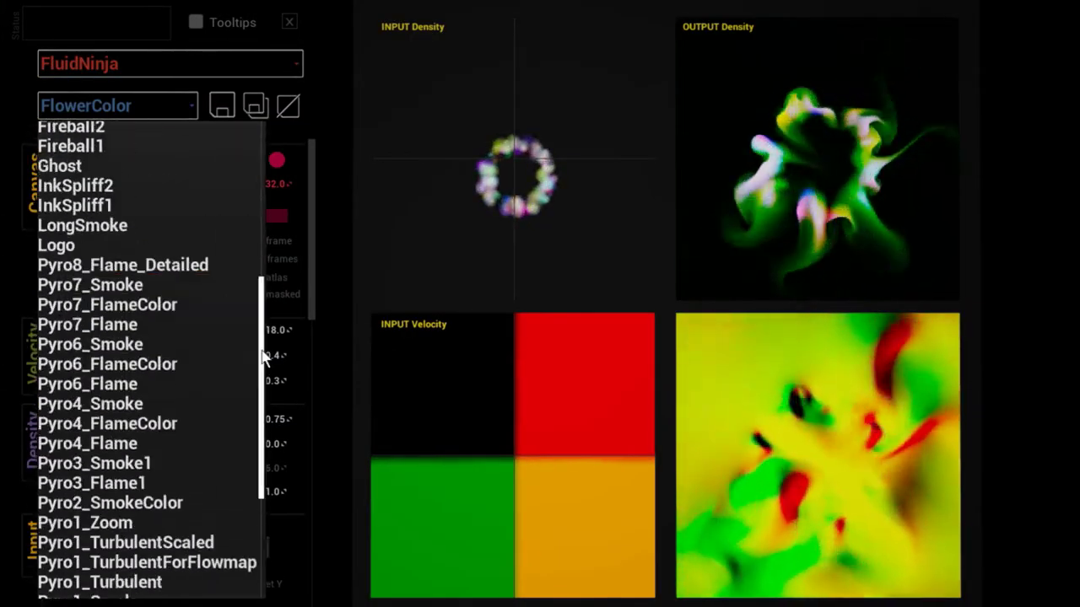
scroll(263, 358, down, 4)
click(121, 587)
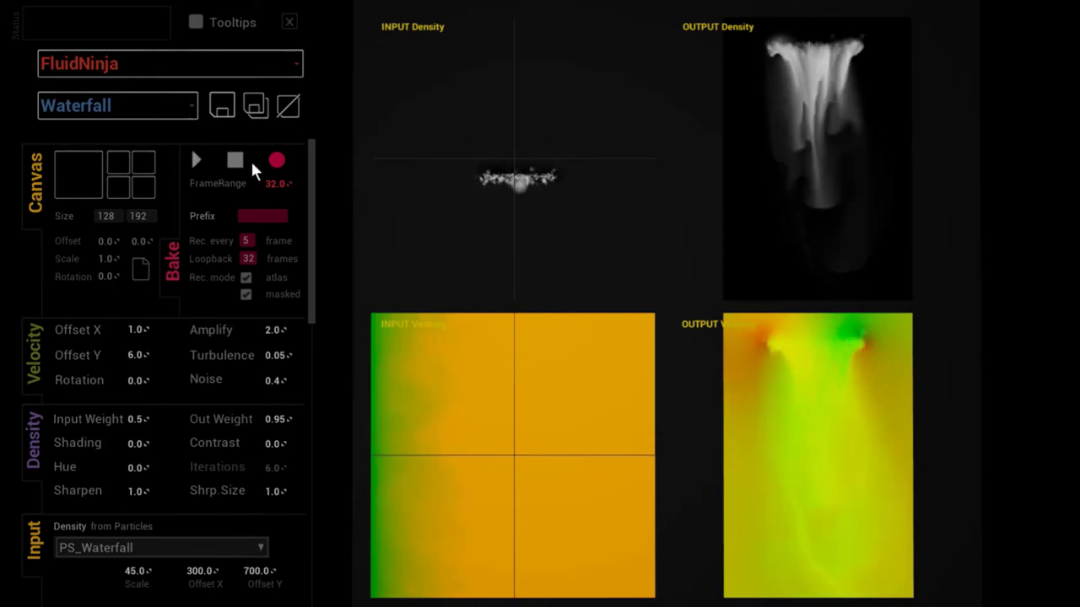
Restart the waterfall simulation from the Bake panel
click(195, 162)
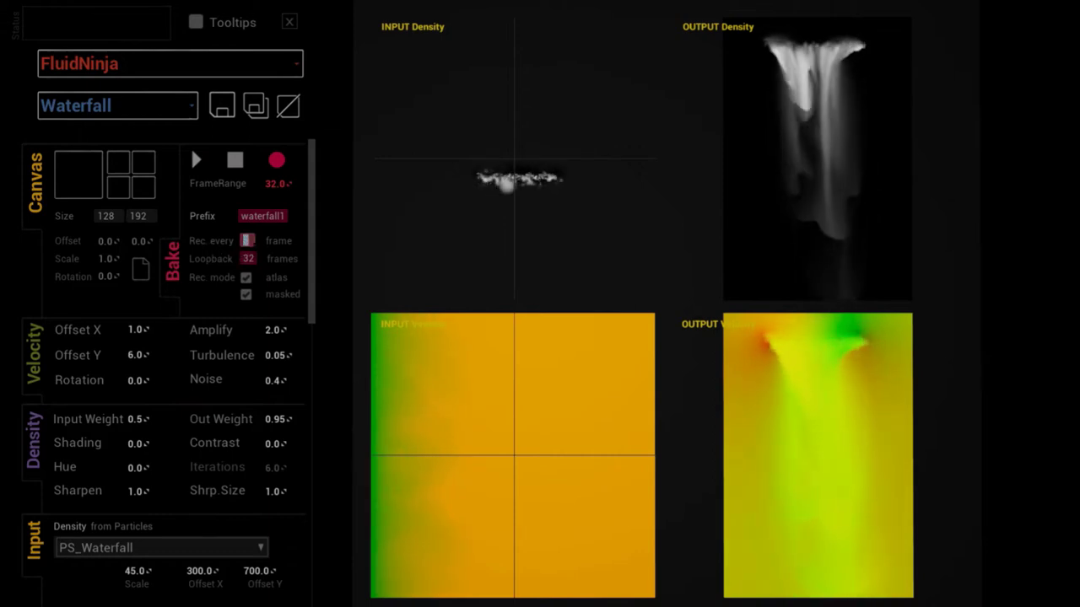
Set recording to every 3rd frame with a 32-frame loopback, then bake the waterfall flipbook
text(3)
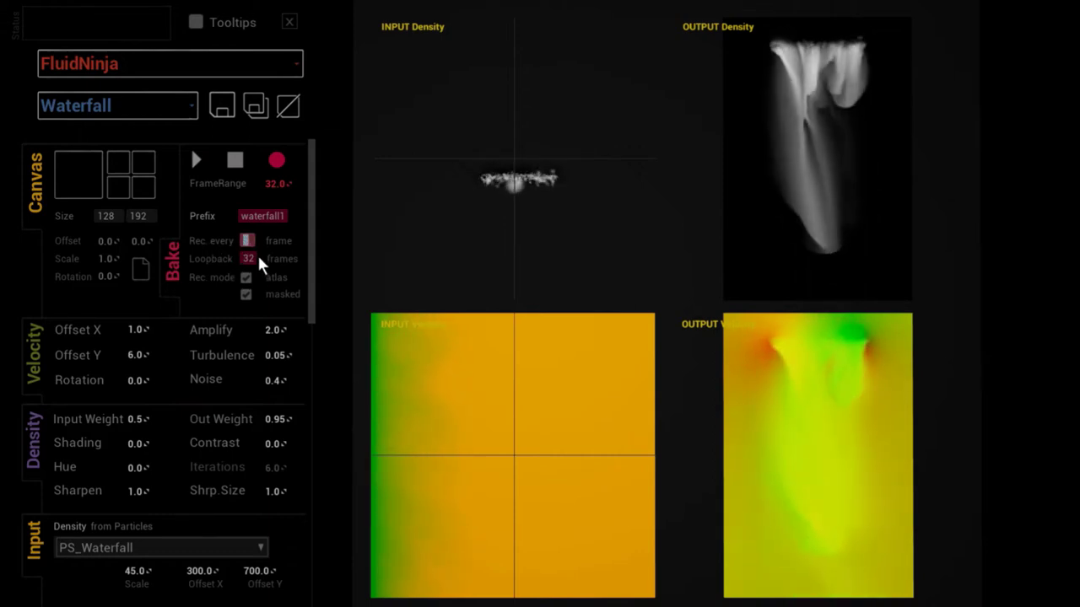
key(Return)
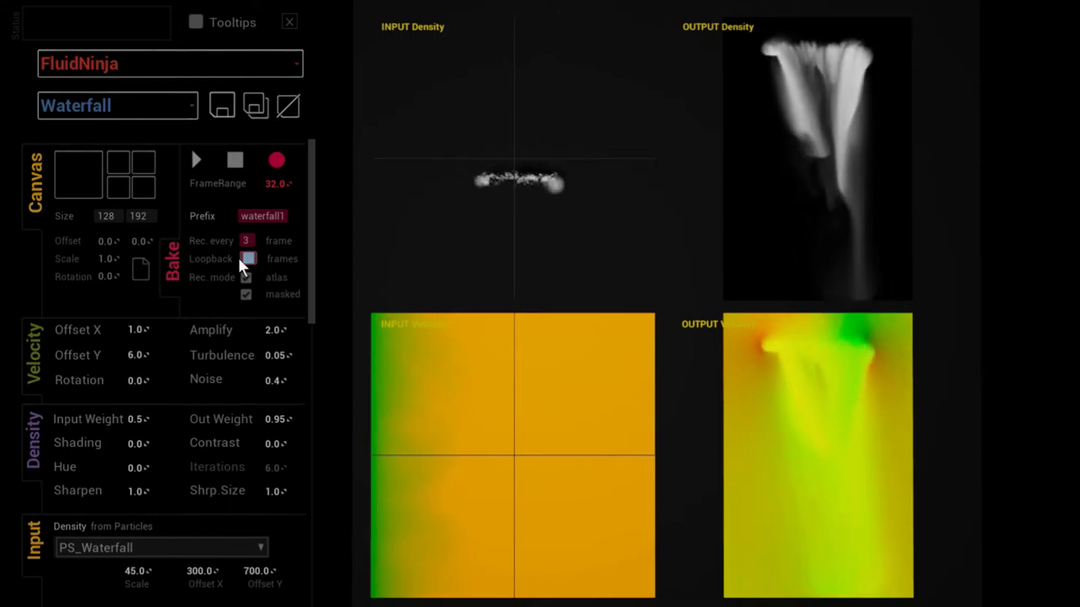
text(32)
key(Return)
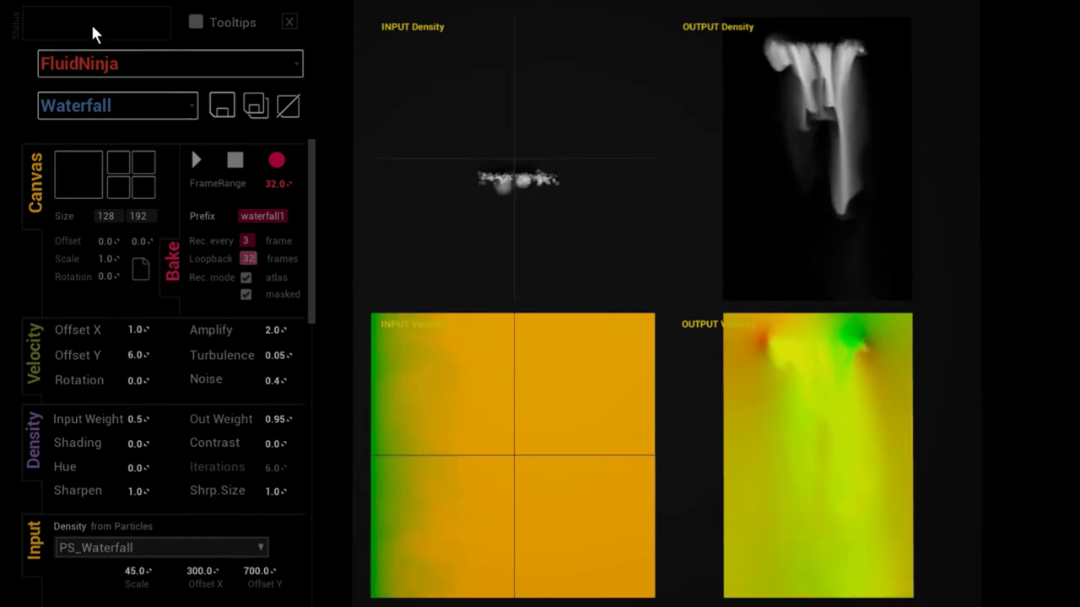
click(275, 160)
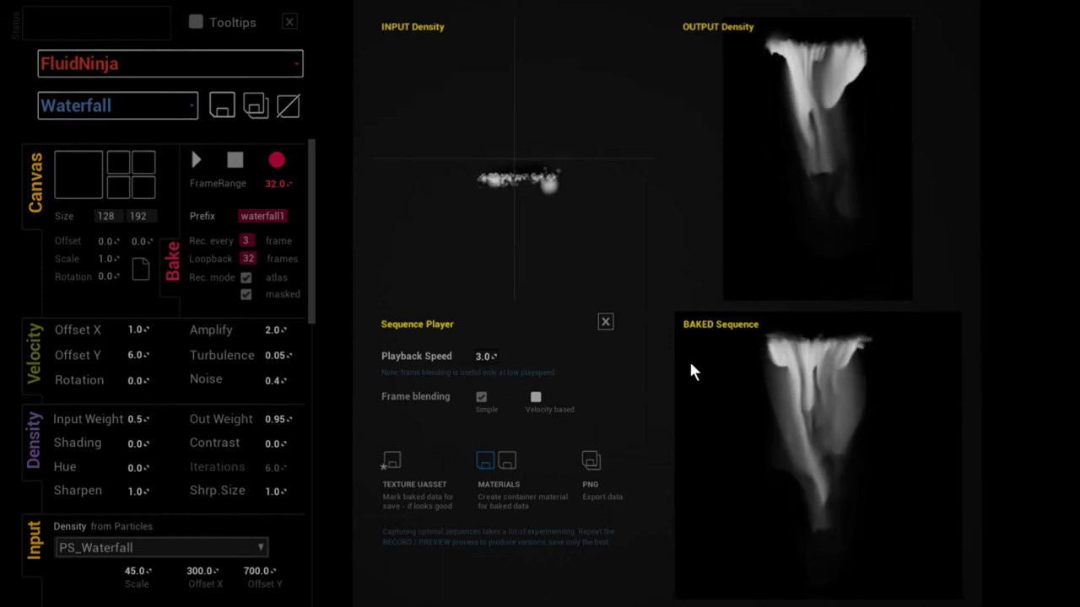
Preview the baked waterfall at playback speeds 1.0 and then 0.5
click(485, 356)
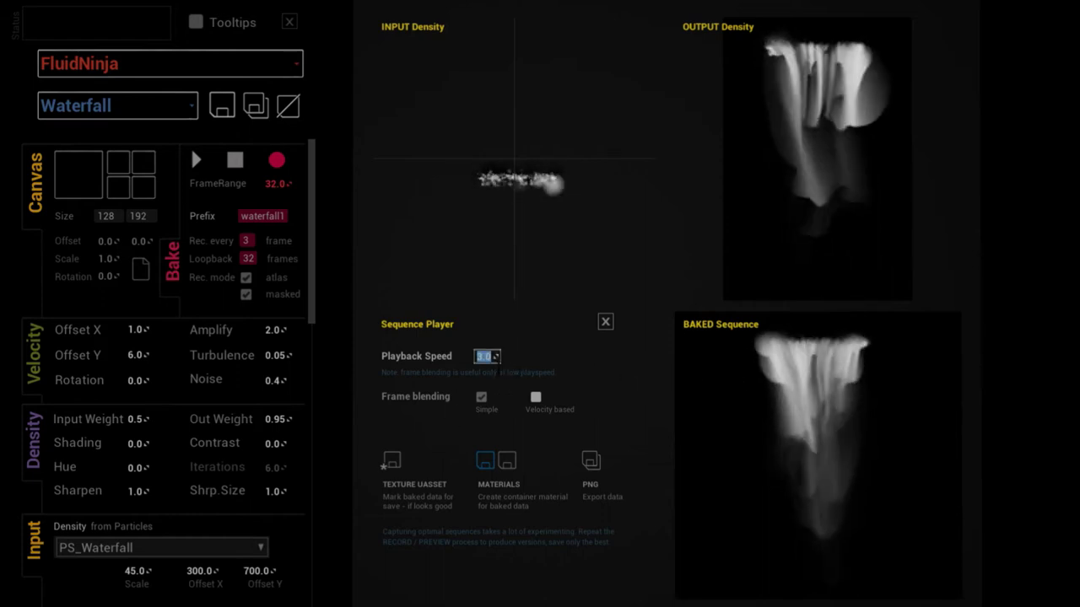
text(1)
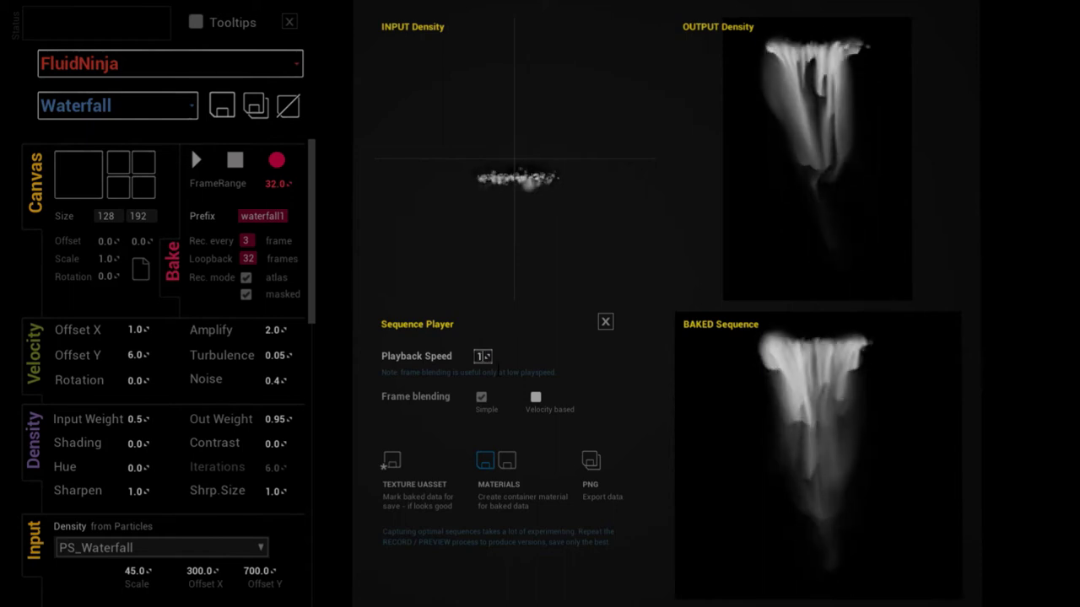
key(Return)
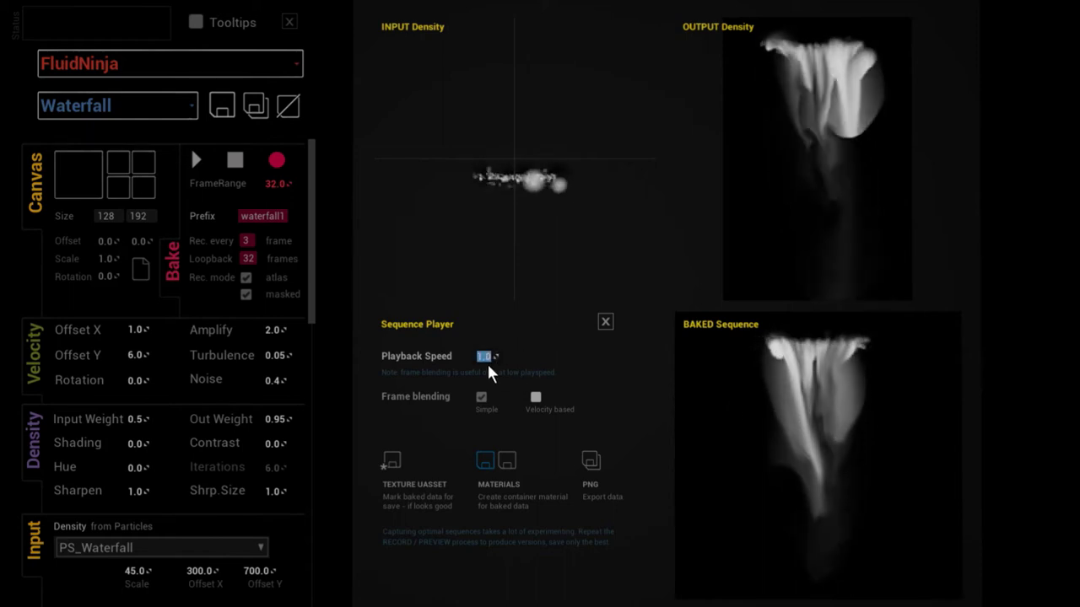
text(0.5)
key(Return)
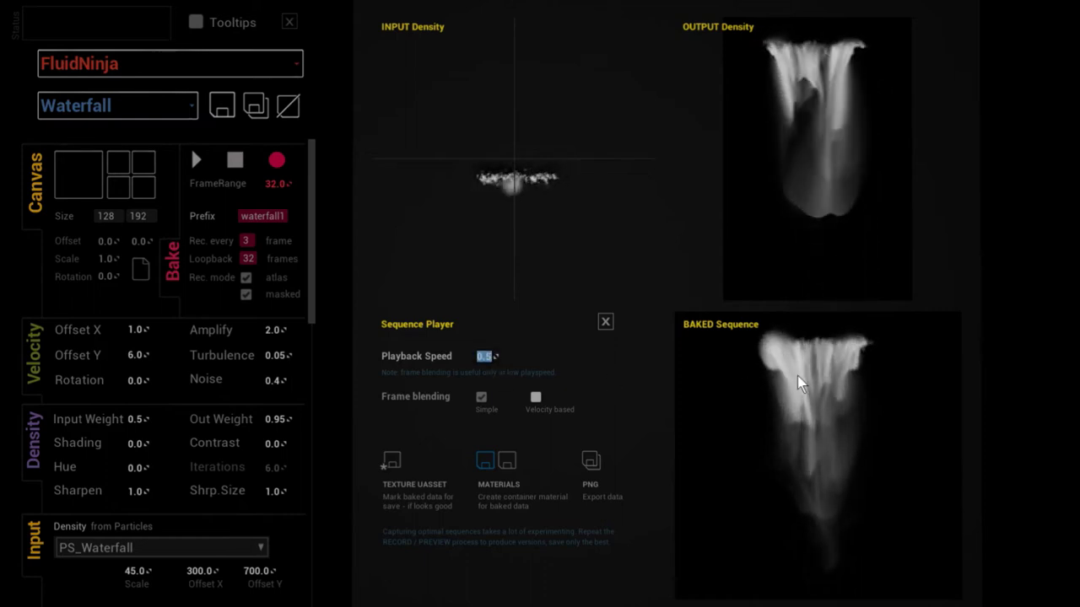
Enable velocity-based frame blending, set playback speed to 4, and bake the waterfall again
click(536, 398)
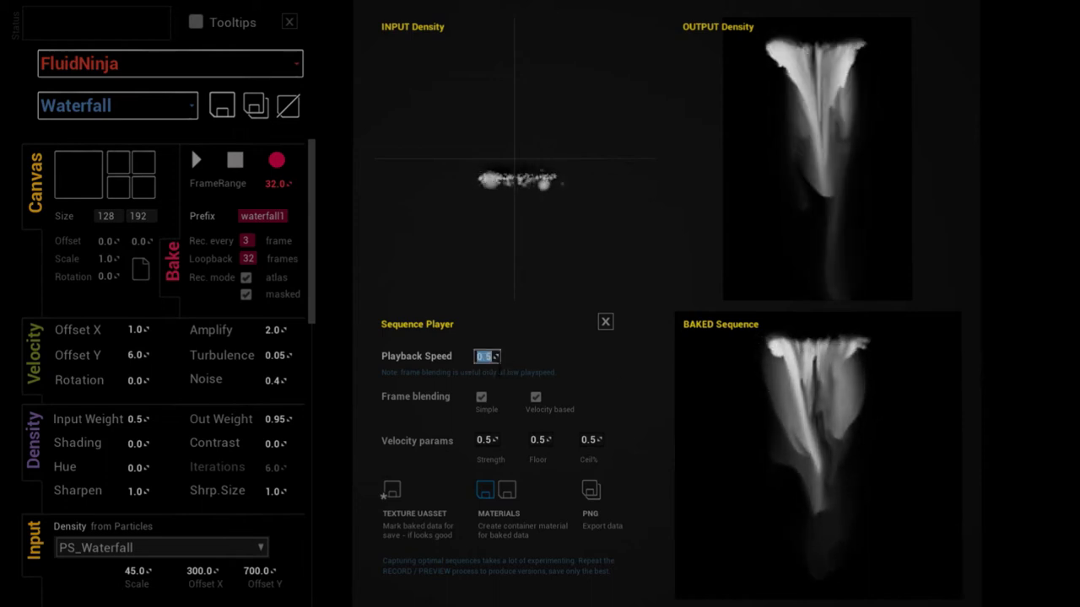
text(4)
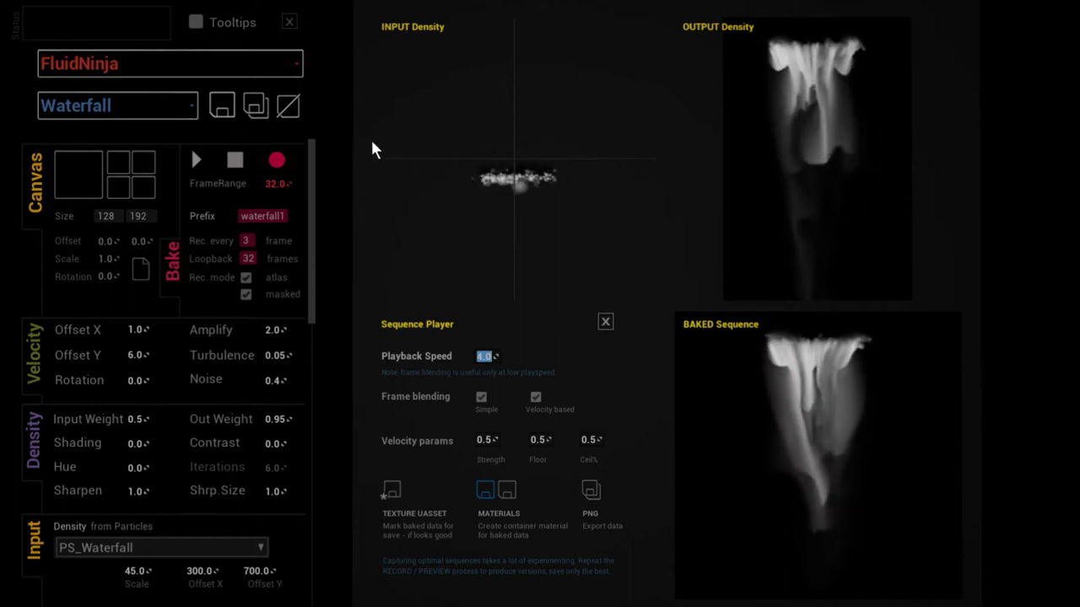
click(278, 161)
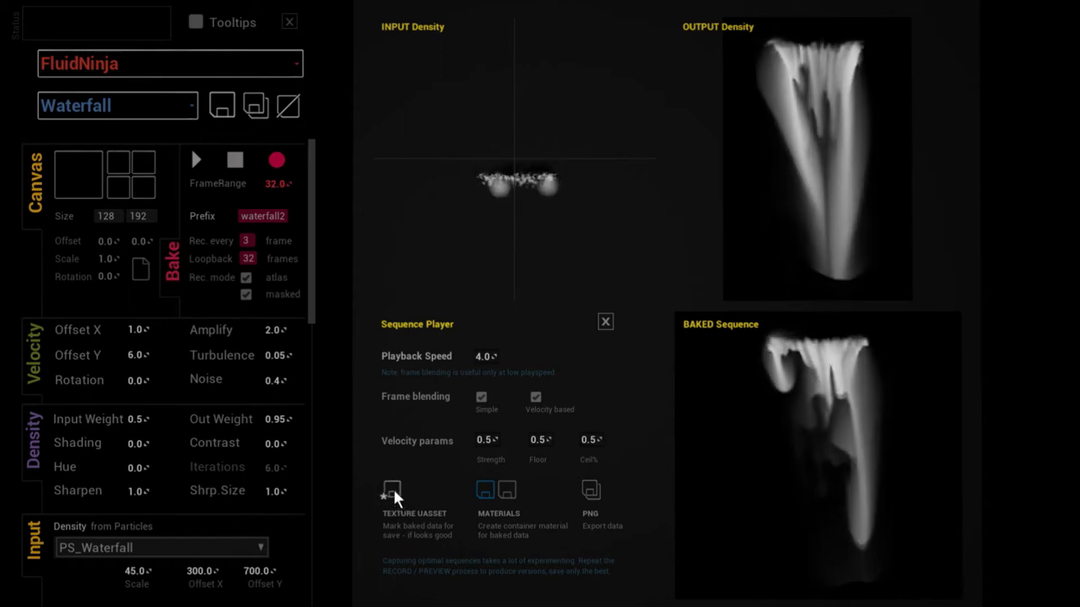
Mark the waterfall2 baked data for saving as texture uassets
click(393, 495)
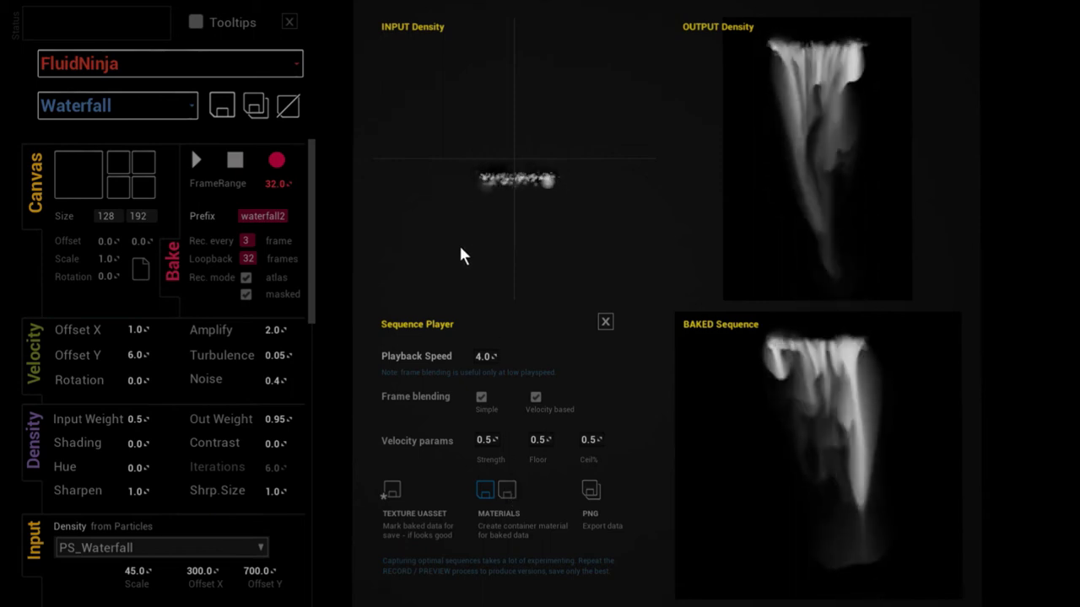
Close the FluidNinja tool to end the play session
click(290, 25)
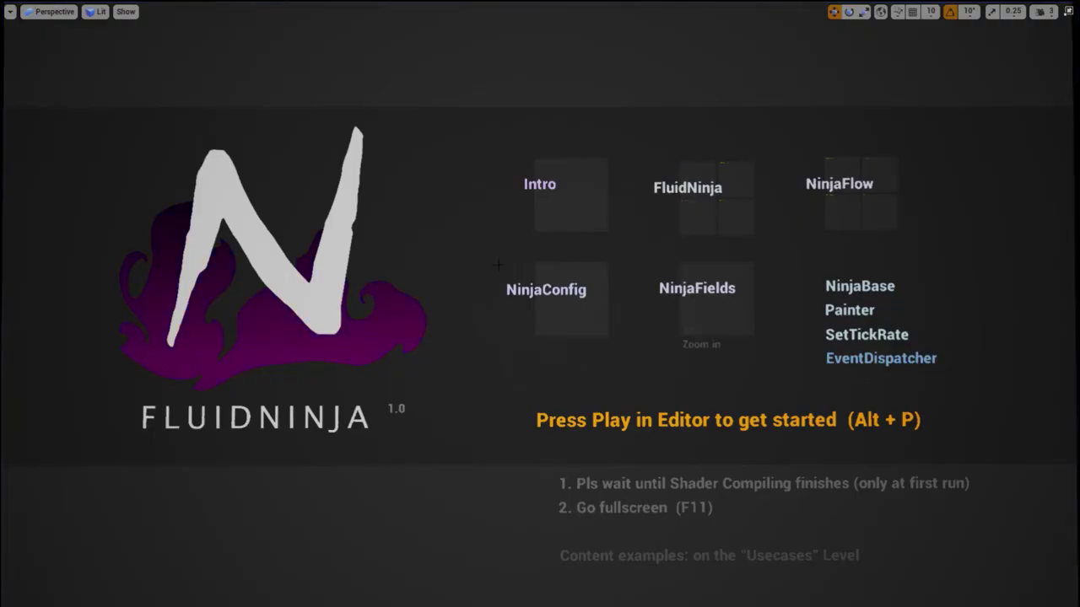
Exit full-screen, browse the waterfall2 assets in the Output folder, and open waterfall2_density
key(F11)
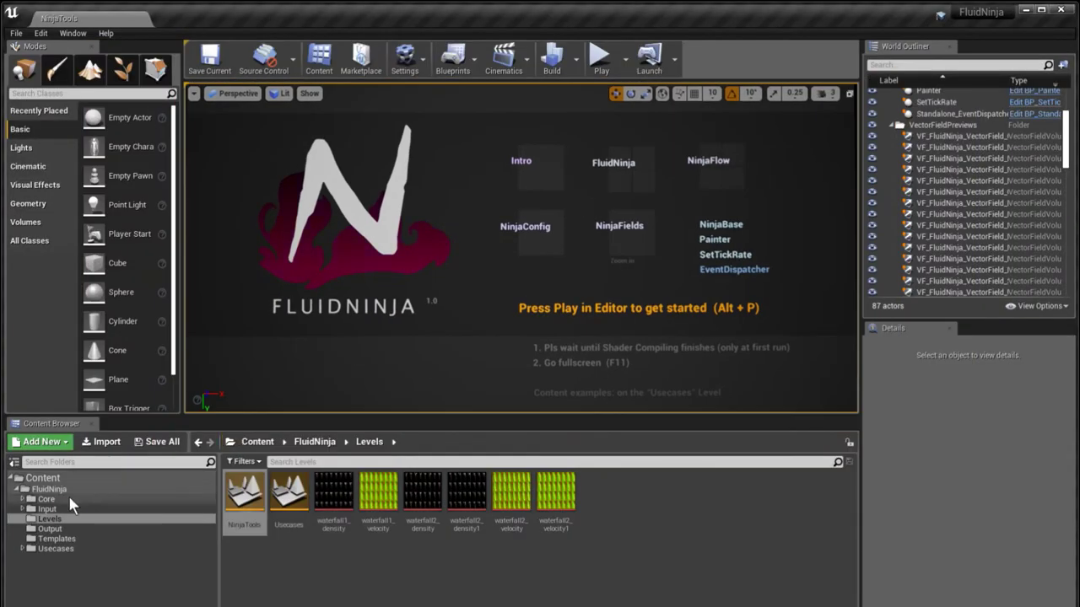
click(49, 528)
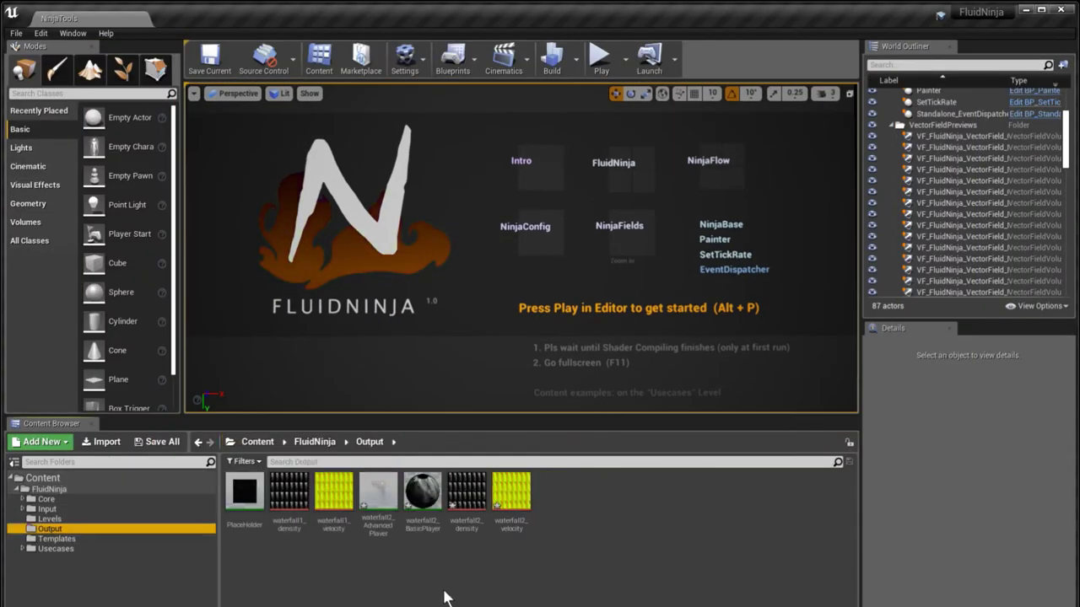
click(382, 498)
shift+click(516, 512)
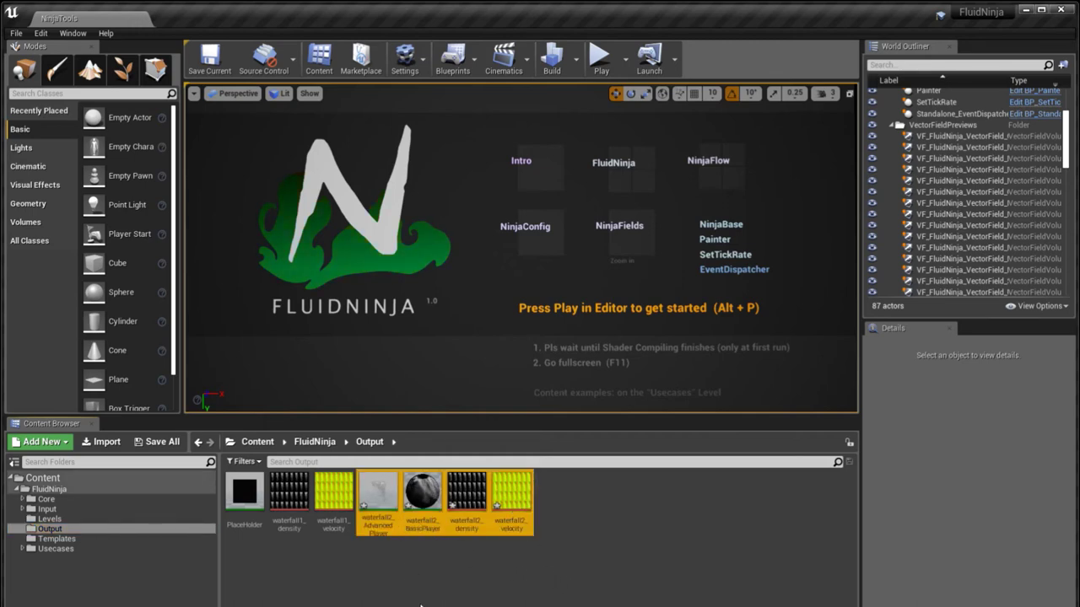
click(411, 541)
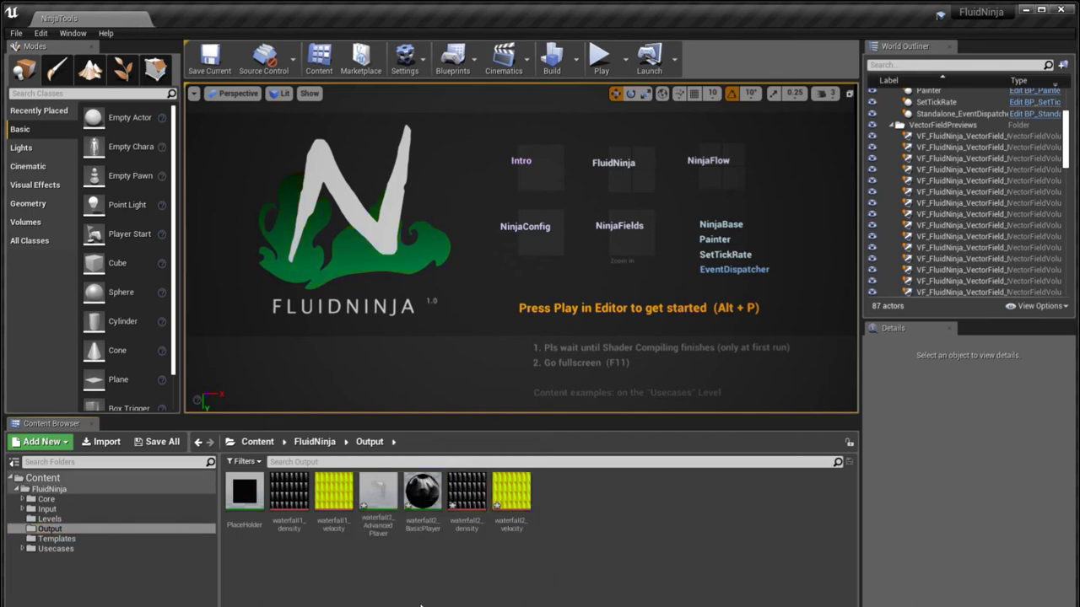
click(475, 509)
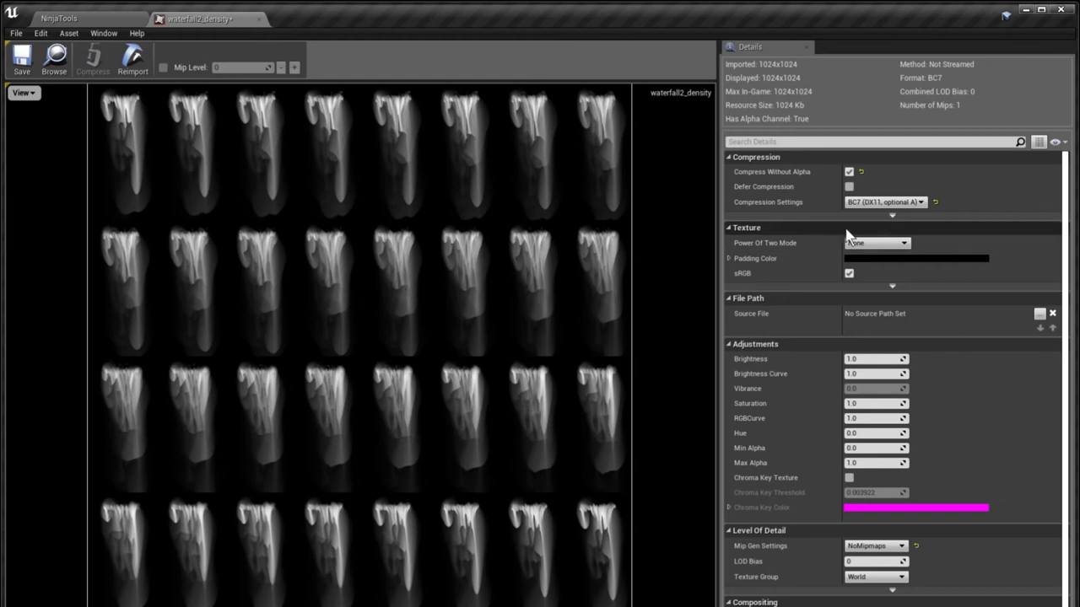
Back in the NinjaTools tab, open the waterfall2_velocity texture
click(114, 19)
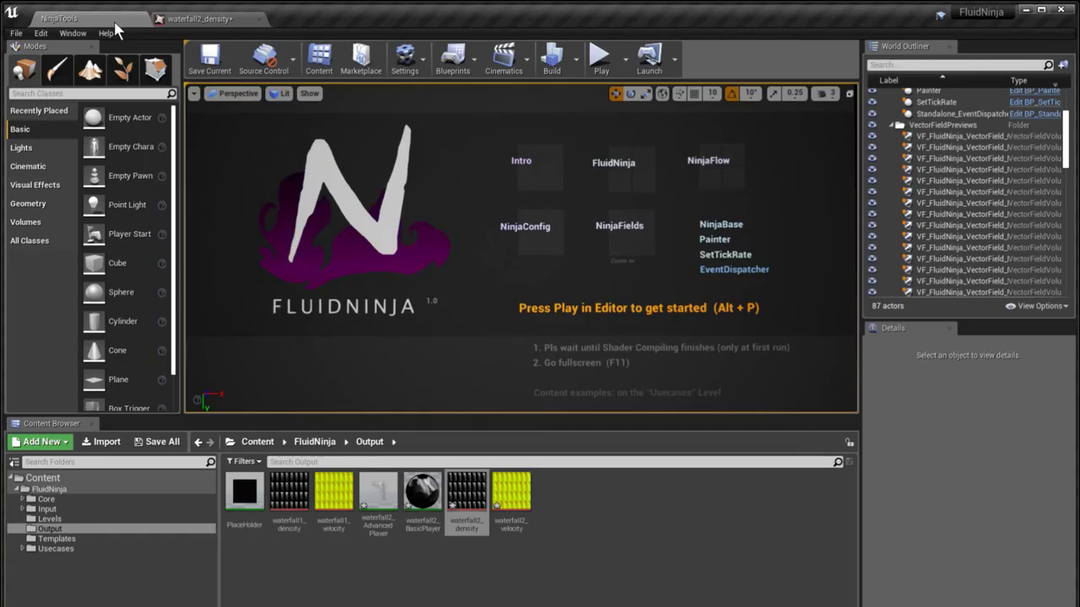
double_click(509, 498)
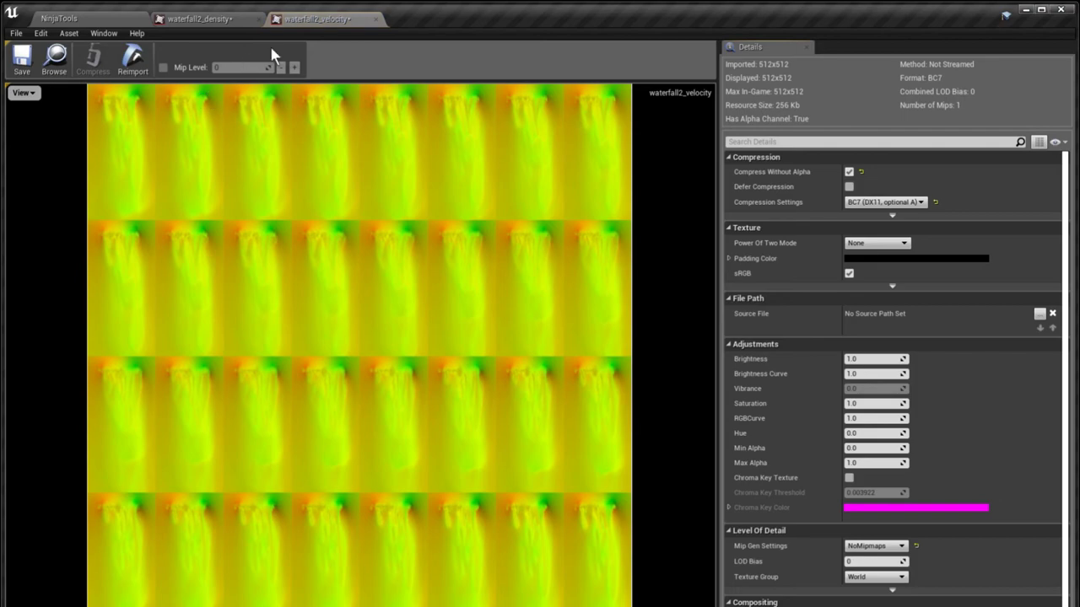
Open waterfall2_BasicPlayer and orbit its preview plane to inspect the animated waterfall
click(110, 19)
double_click(426, 498)
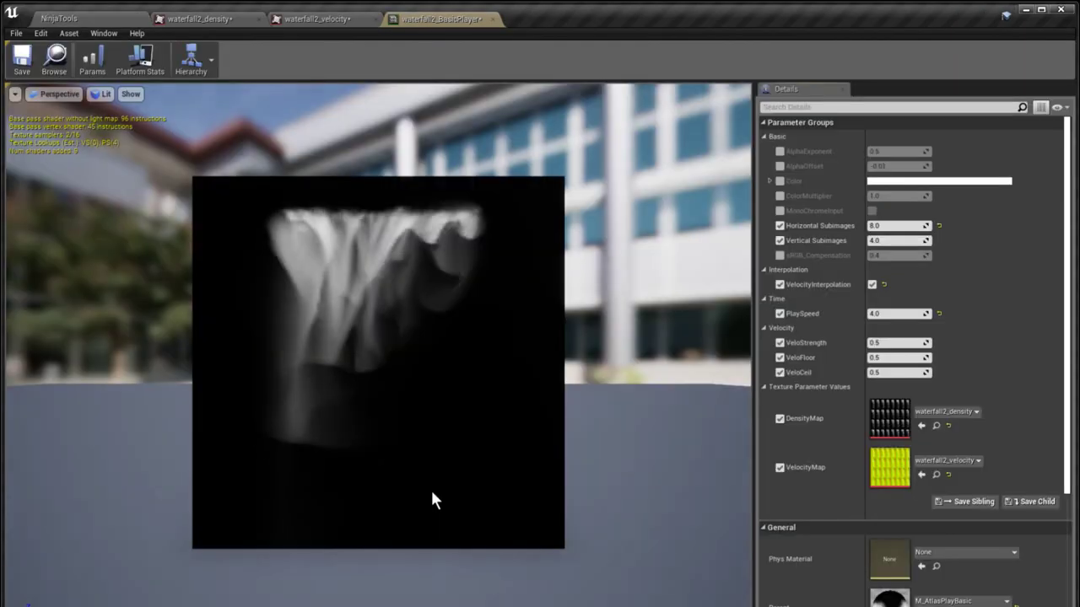
drag(455, 385, 482, 354)
drag(410, 357, 438, 359)
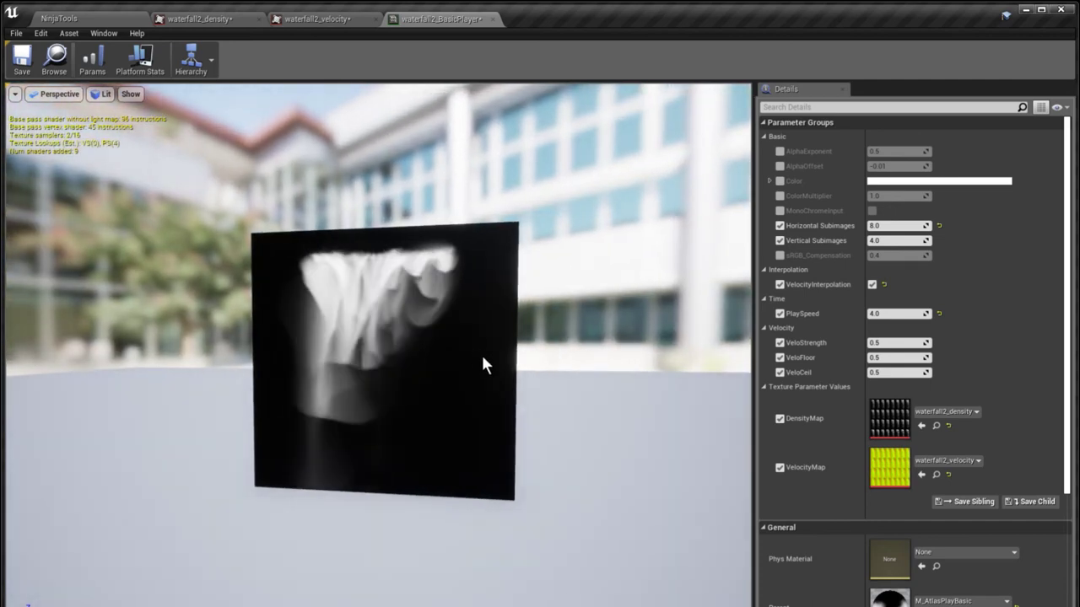
Open the waterfall2_AdvancedPlayer material instance and raise AlphaStrength to about 8.66
click(103, 21)
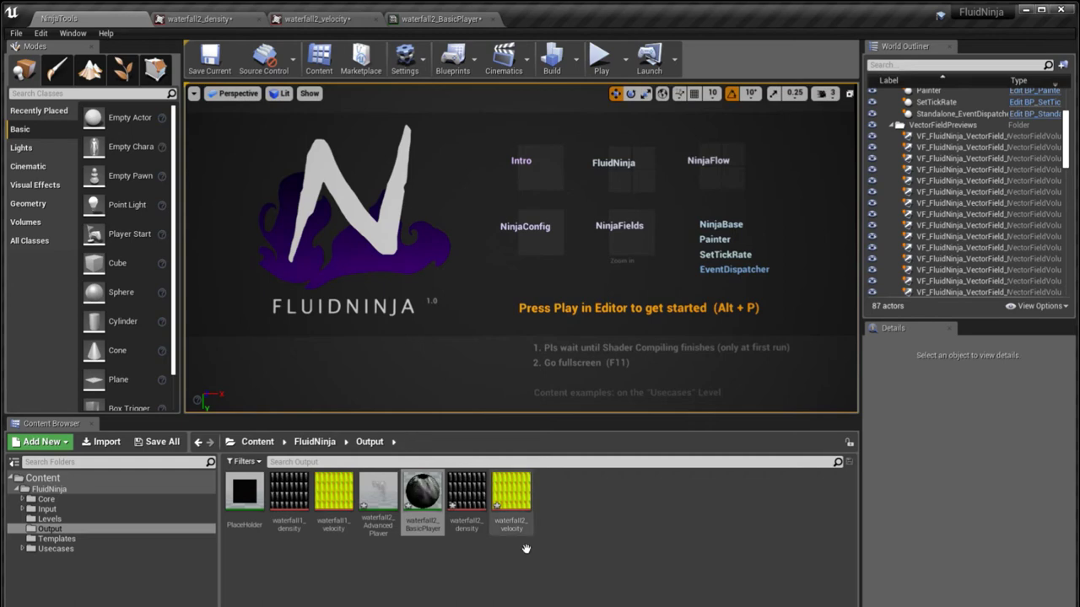
double_click(377, 502)
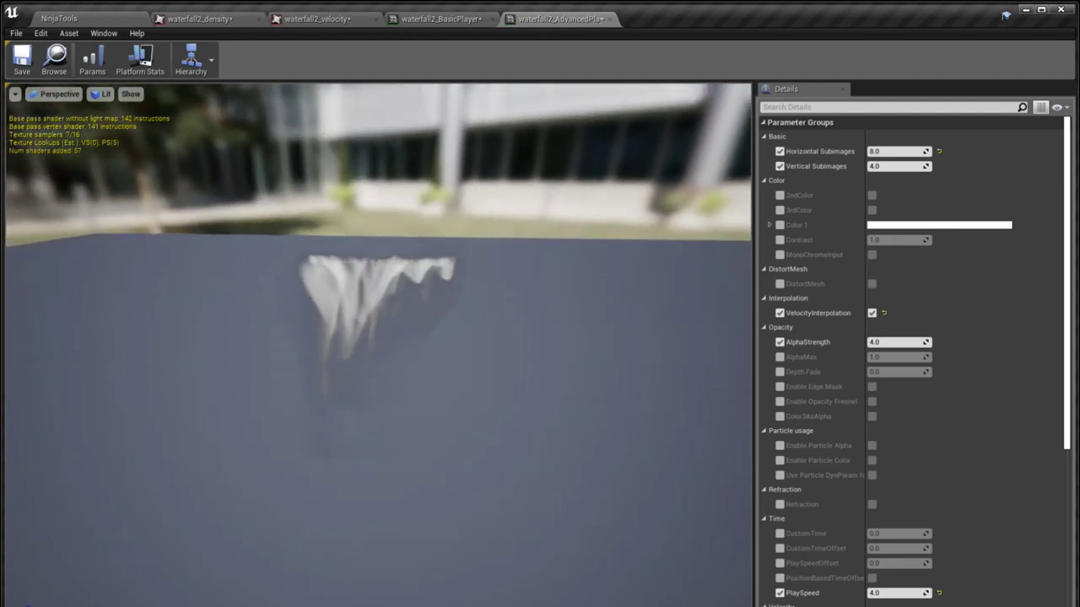
mouse_move(896, 347)
mouse_down()
mouse_move(970, 346)
mouse_move(902, 346)
mouse_up()
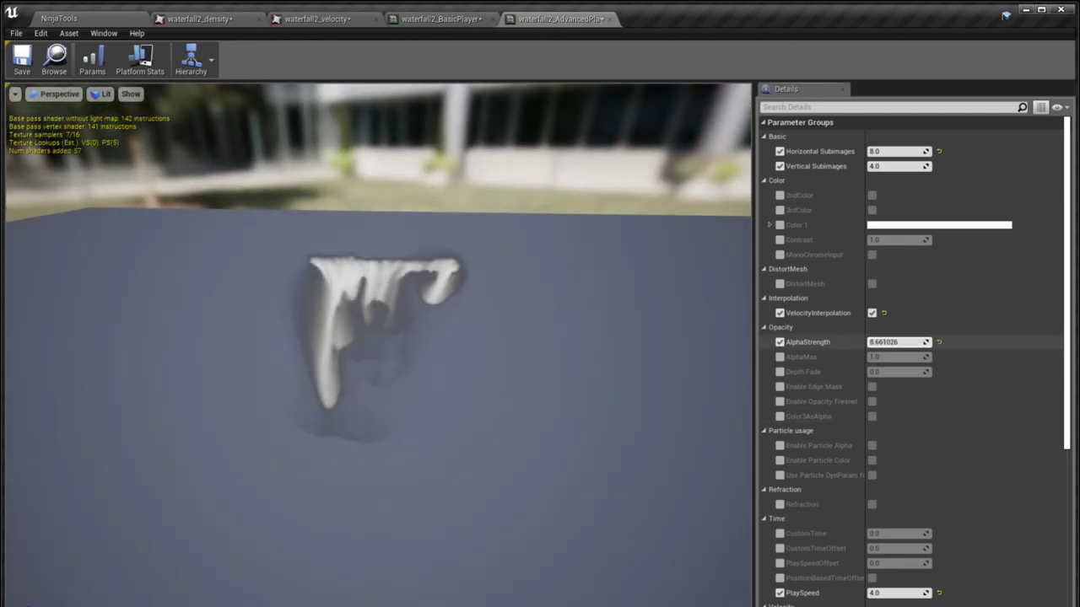
Enable Color 1 and set it to pink (R 0.955706, G 0.459436, B 1.0)
click(779, 225)
click(769, 225)
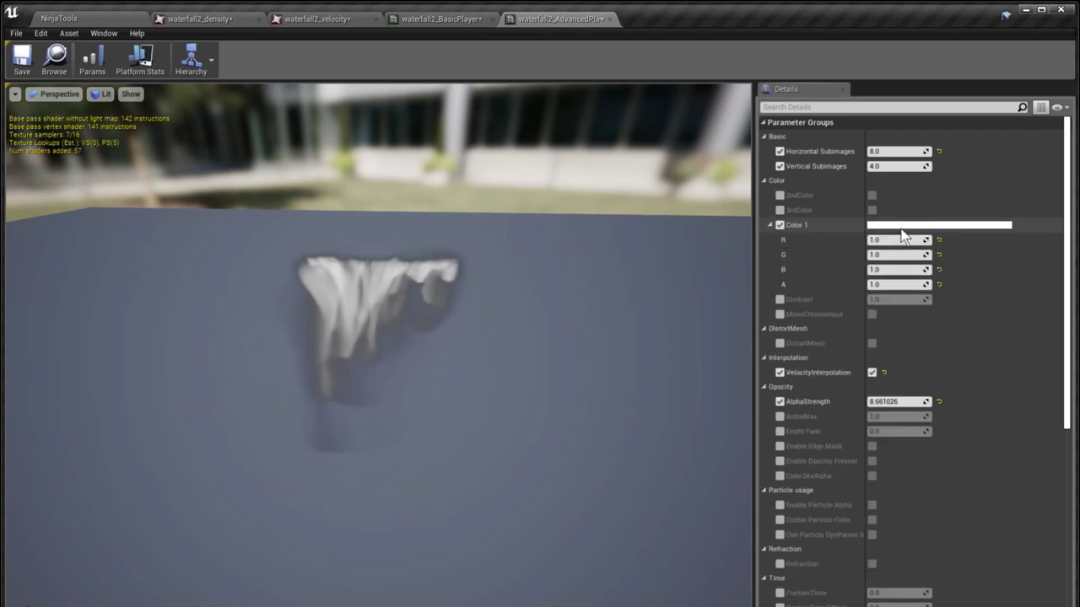
drag(911, 253, 947, 301)
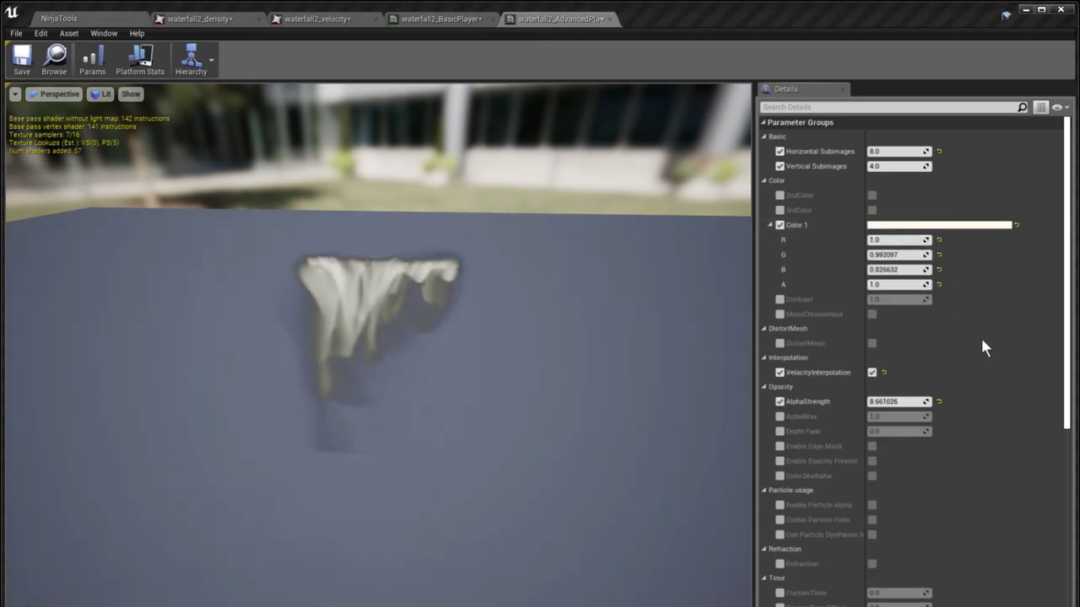
mouse_move(983, 349)
mouse_down()
mouse_move(971, 316)
mouse_move(990, 306)
mouse_move(974, 358)
mouse_up()
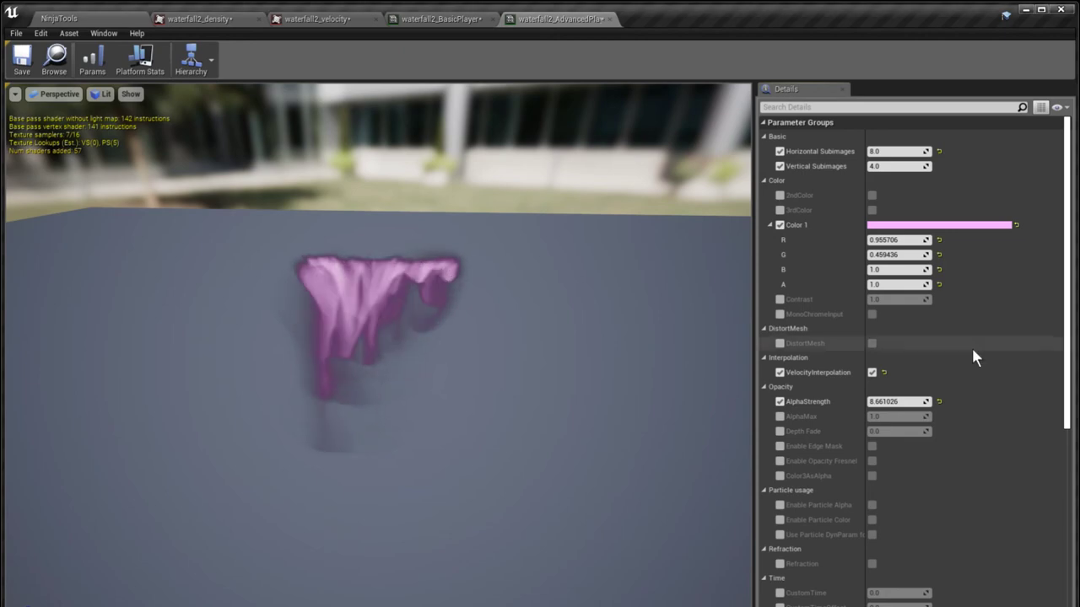
scroll(983, 398, down, 2)
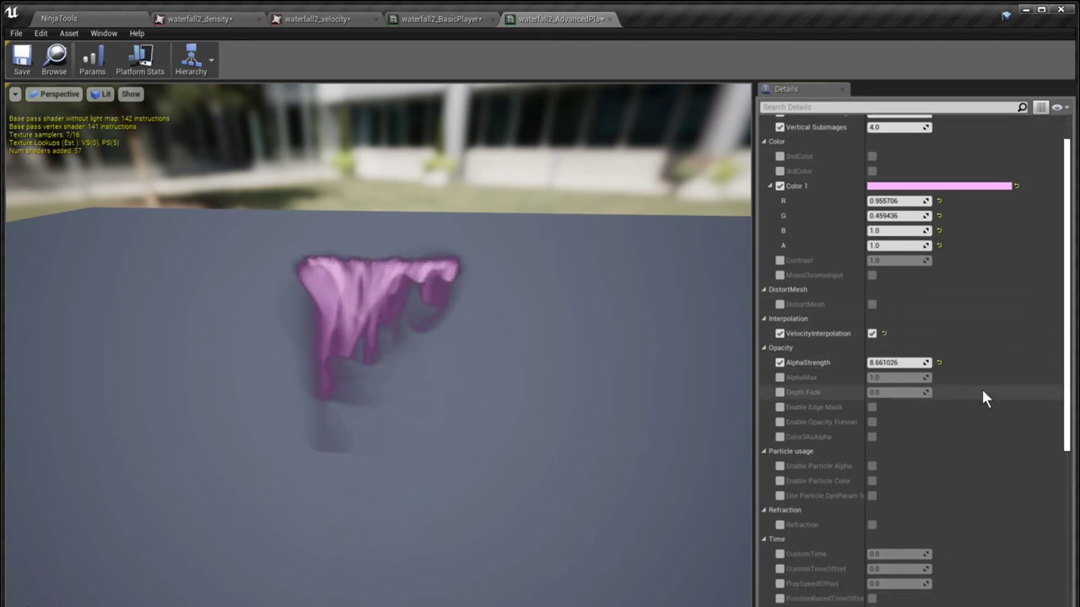
scroll(981, 398, down, 4)
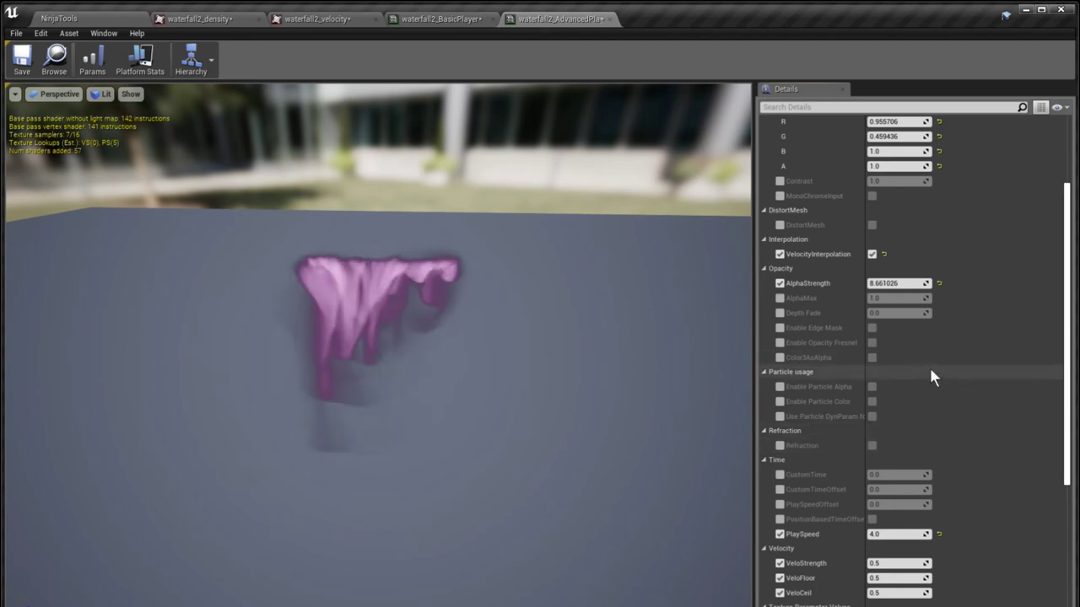
drag(569, 350, 707, 133)
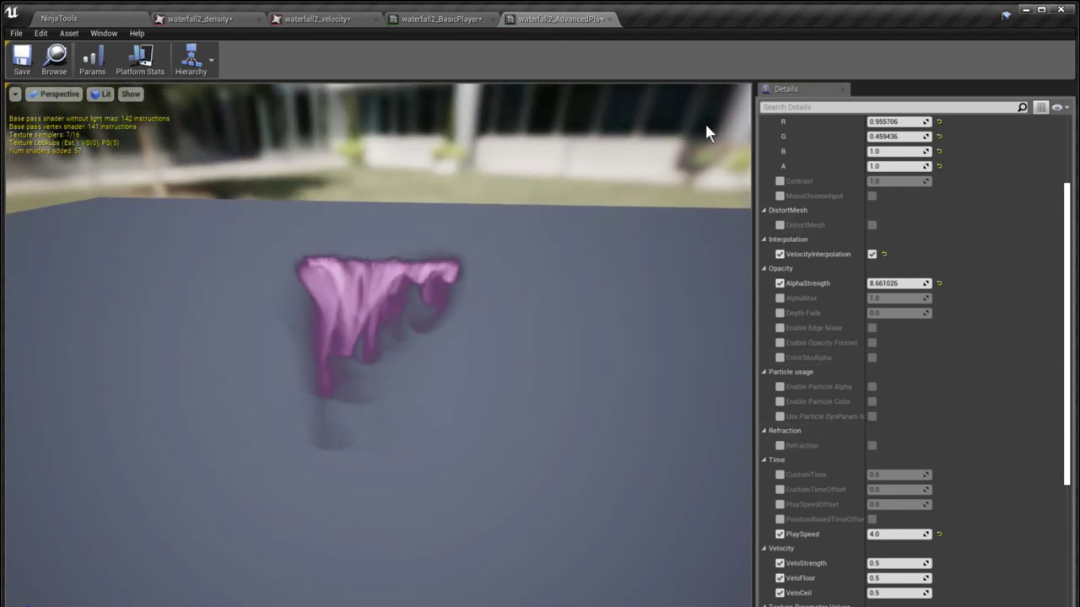
Close the waterfall2 AdvancedPlayer, BasicPlayer, velocity and density editors
click(610, 19)
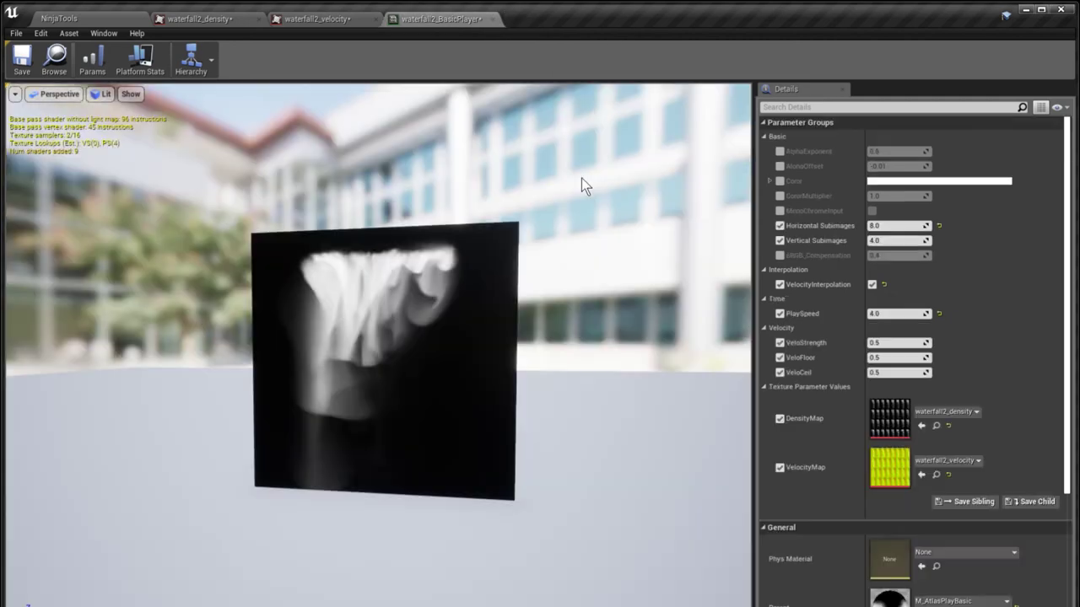
click(497, 18)
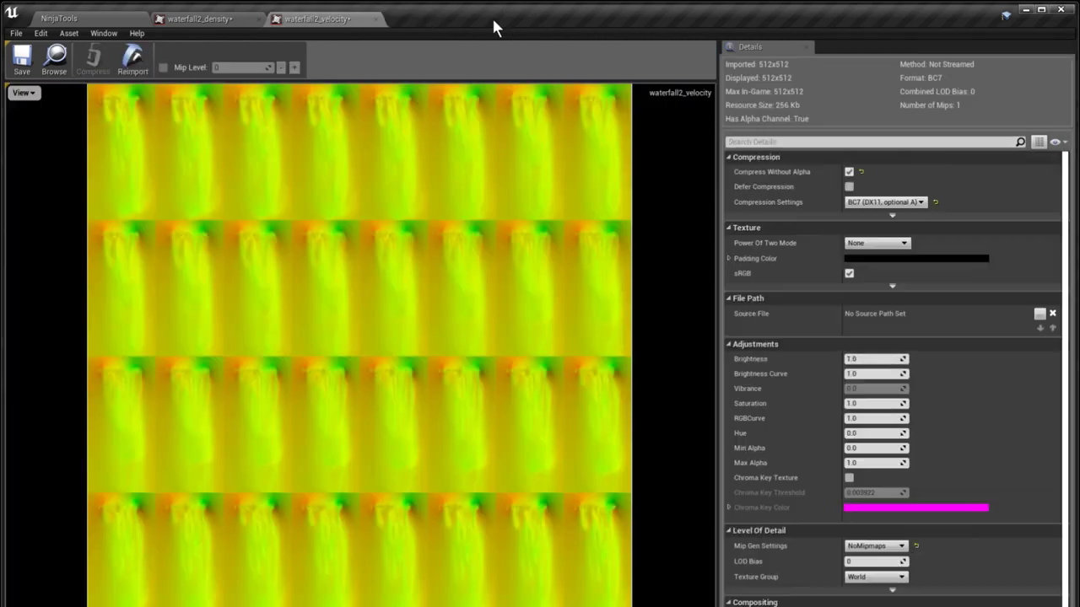
click(376, 19)
click(259, 19)
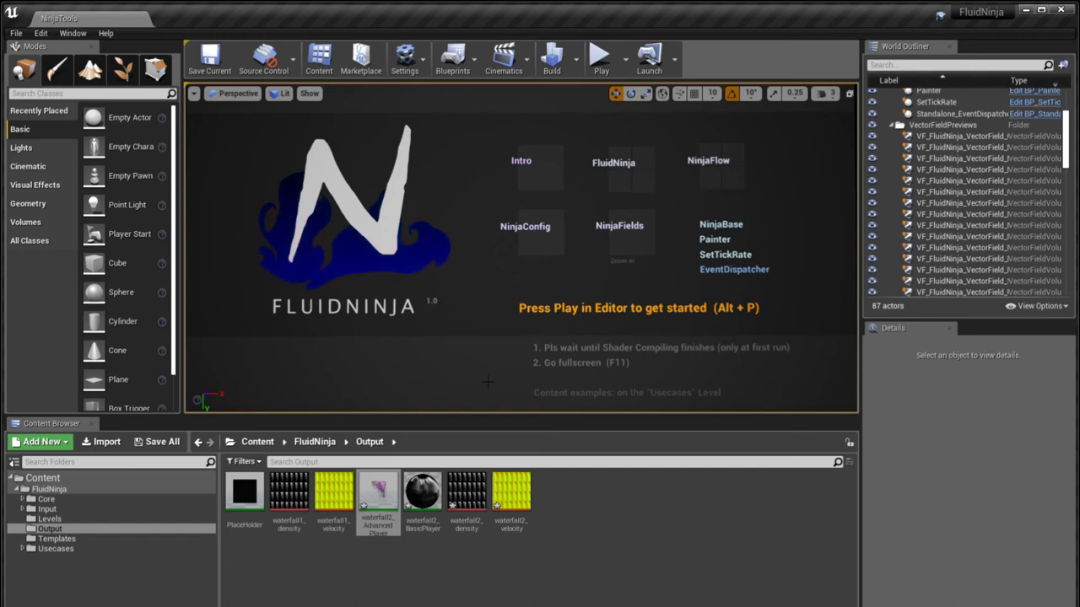
Run FluidNinja fullscreen in play mode and switch to the NinjaConfig module
key(F11)
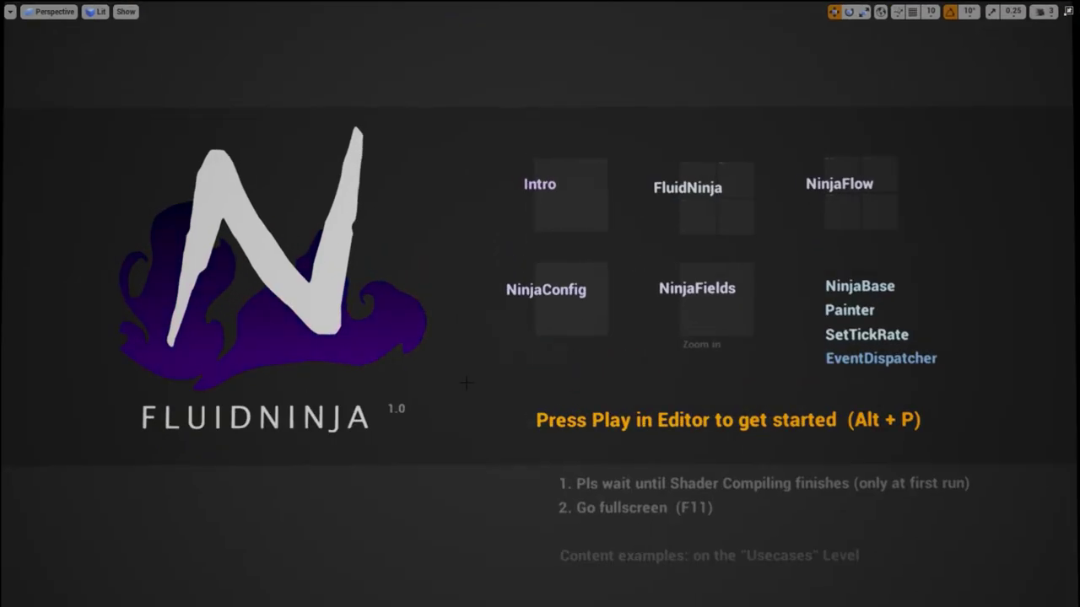
key(alt+p)
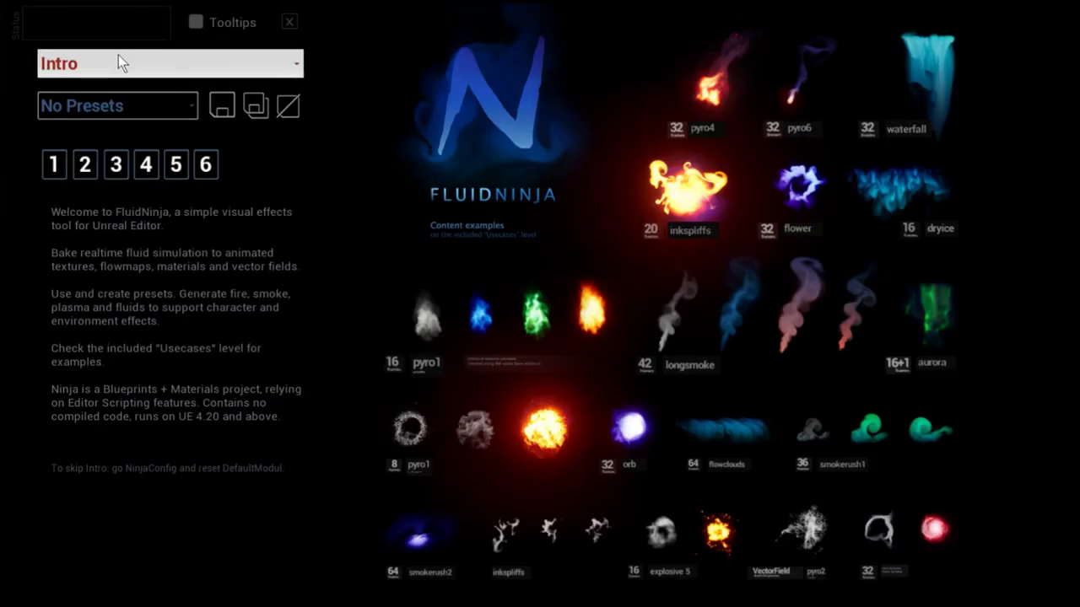
click(89, 63)
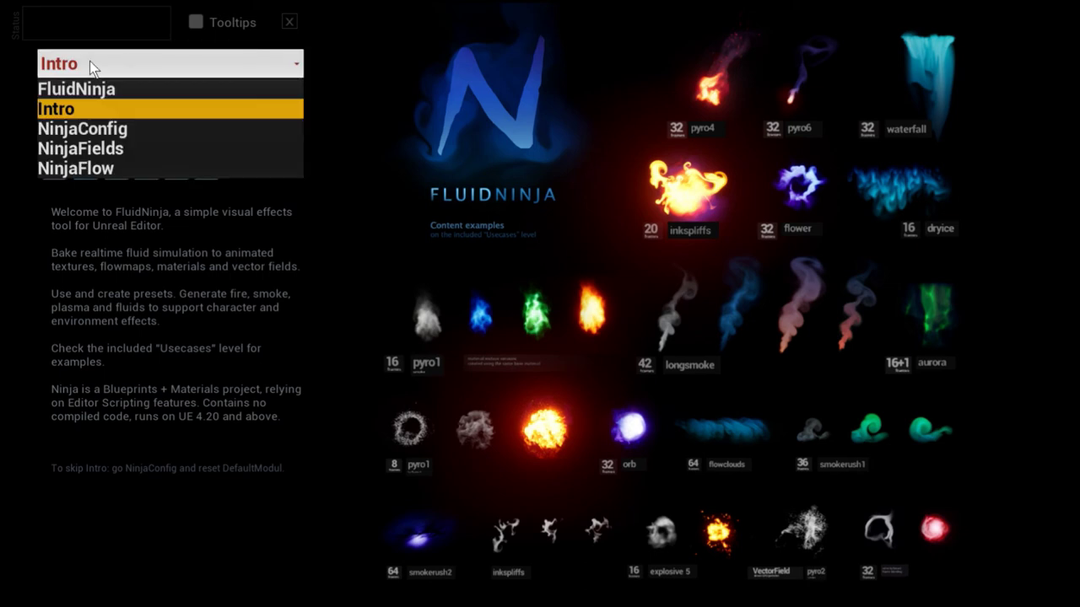
click(76, 129)
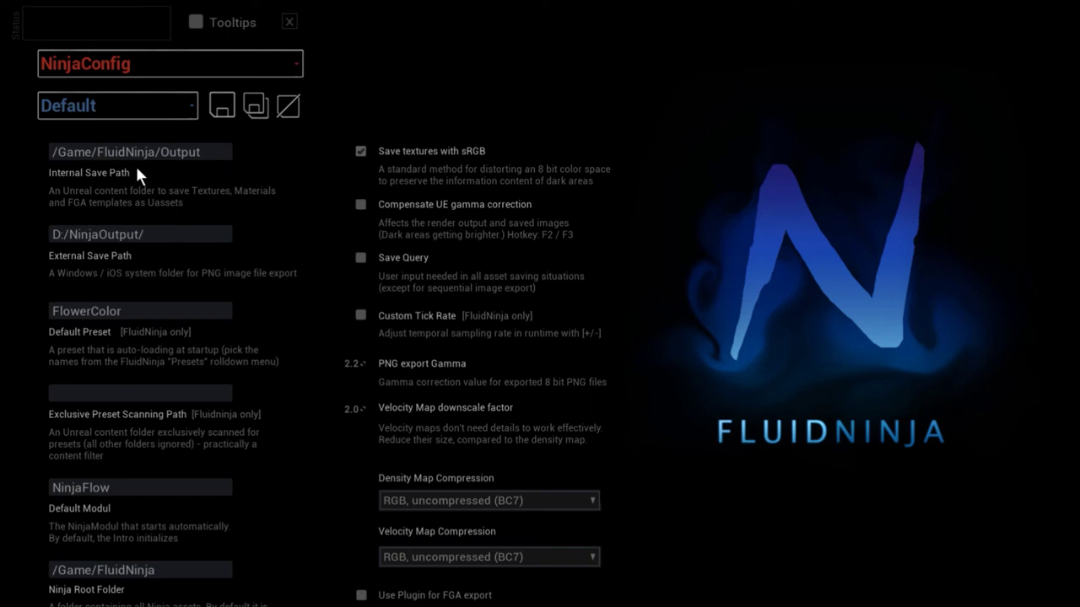
click(97, 233)
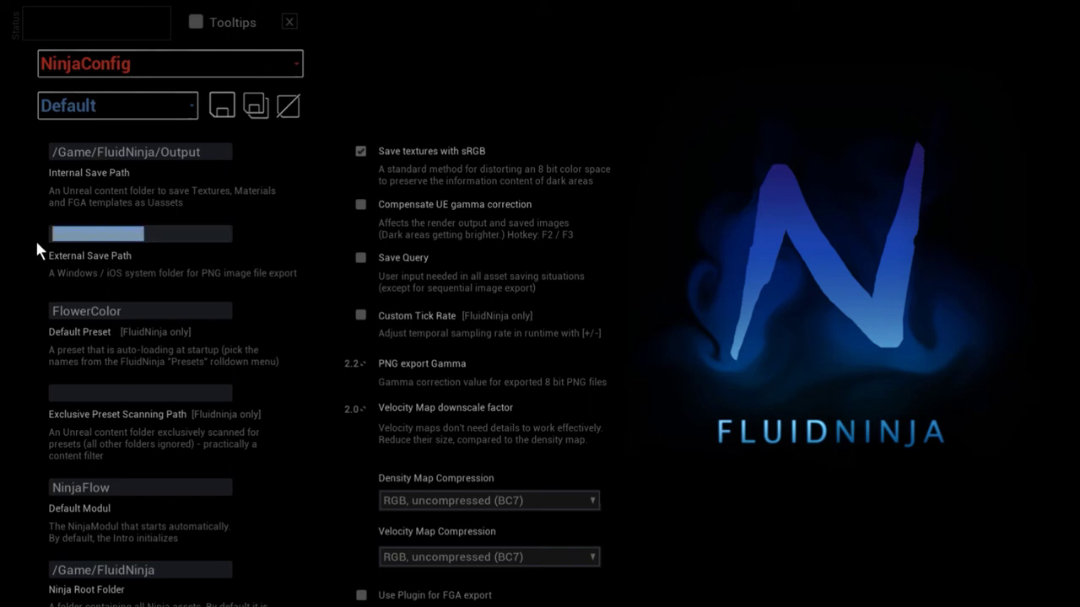
click(158, 240)
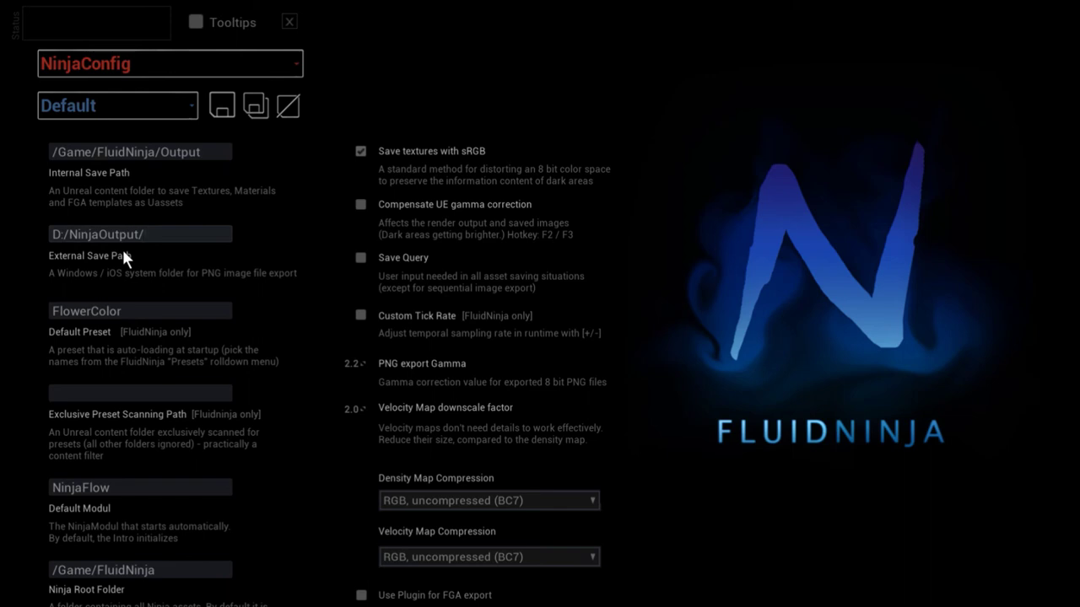
drag(201, 152, 52, 152)
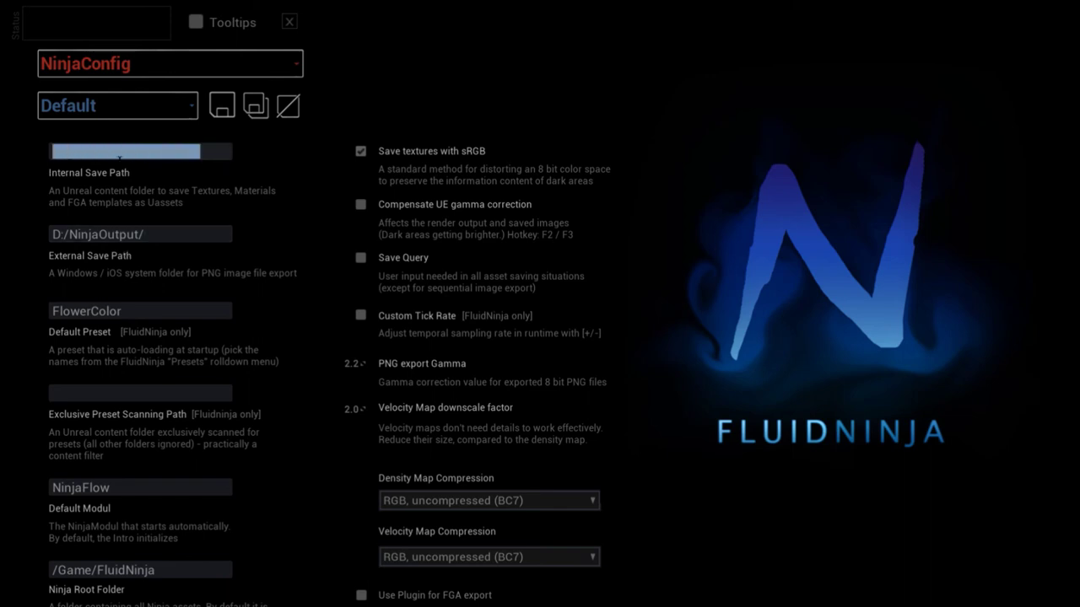
click(145, 152)
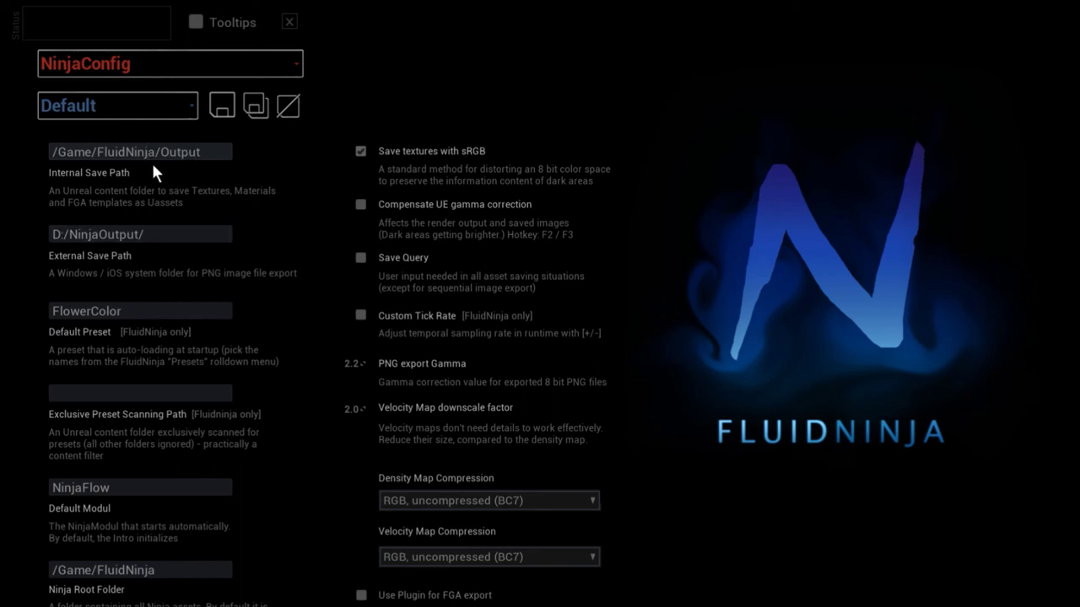
drag(145, 152, 53, 151)
click(76, 152)
click(126, 152)
drag(163, 152, 202, 152)
click(201, 152)
drag(139, 152, 203, 152)
click(74, 152)
click(127, 152)
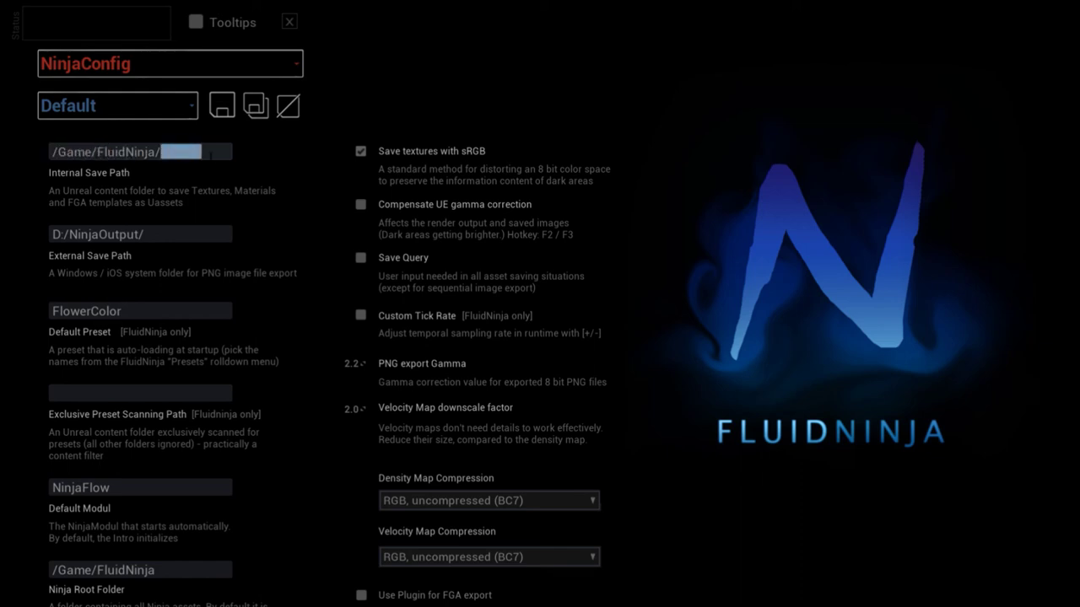
click(215, 154)
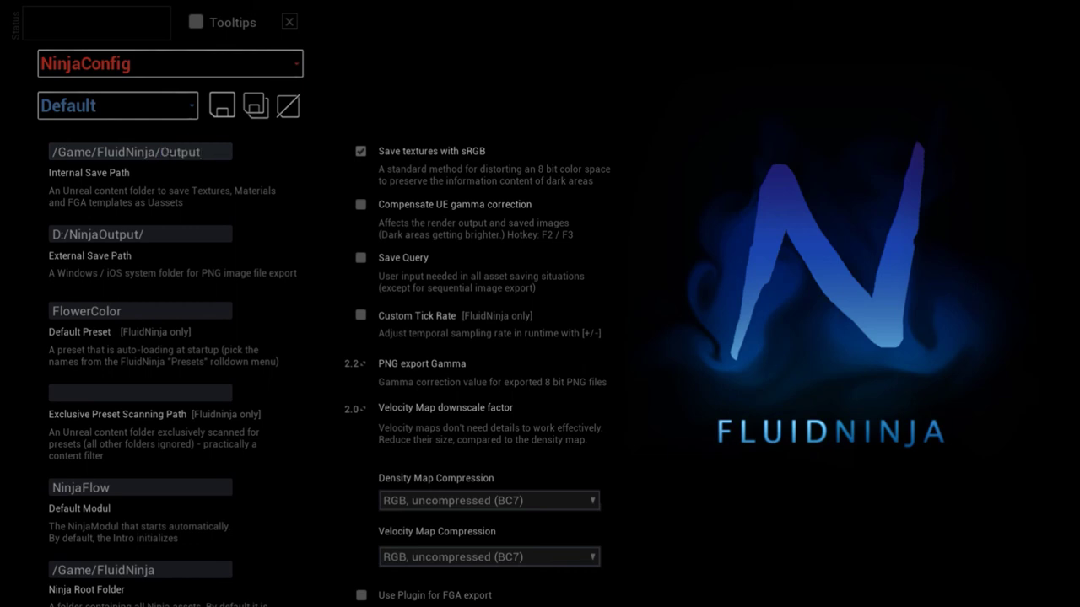
click(169, 152)
drag(169, 152, 217, 131)
click(218, 104)
click(523, 501)
click(525, 503)
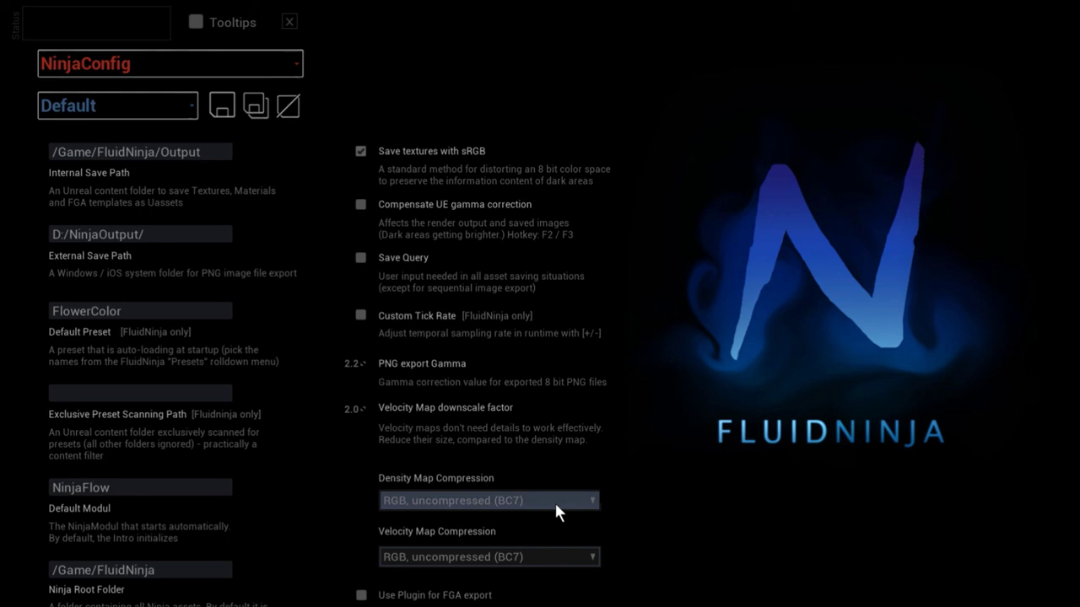
click(181, 66)
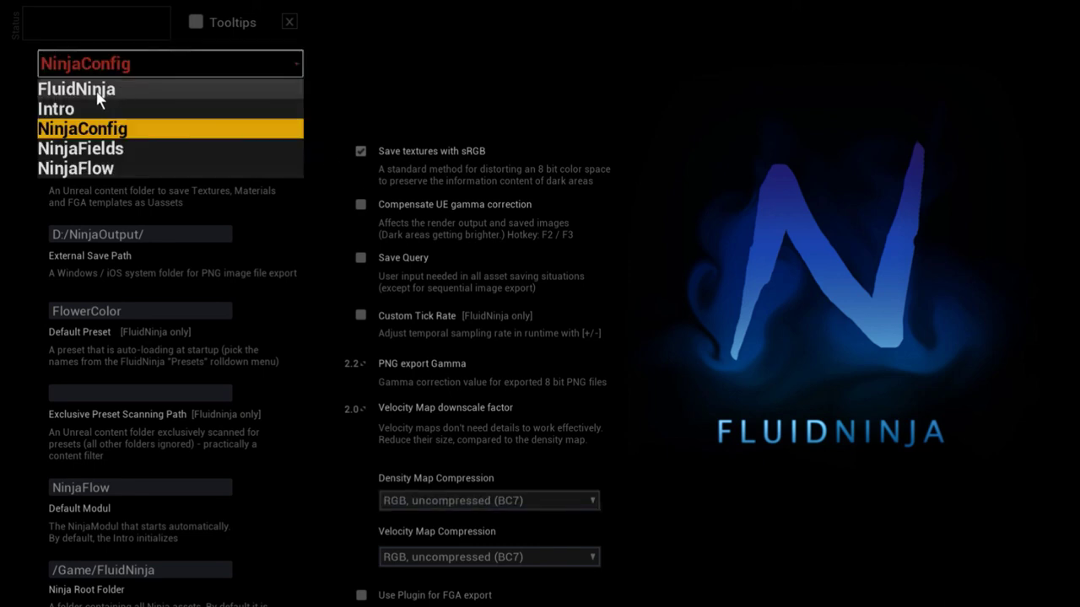
Choose NinjaFields from the FluidNinja module dropdown
click(108, 150)
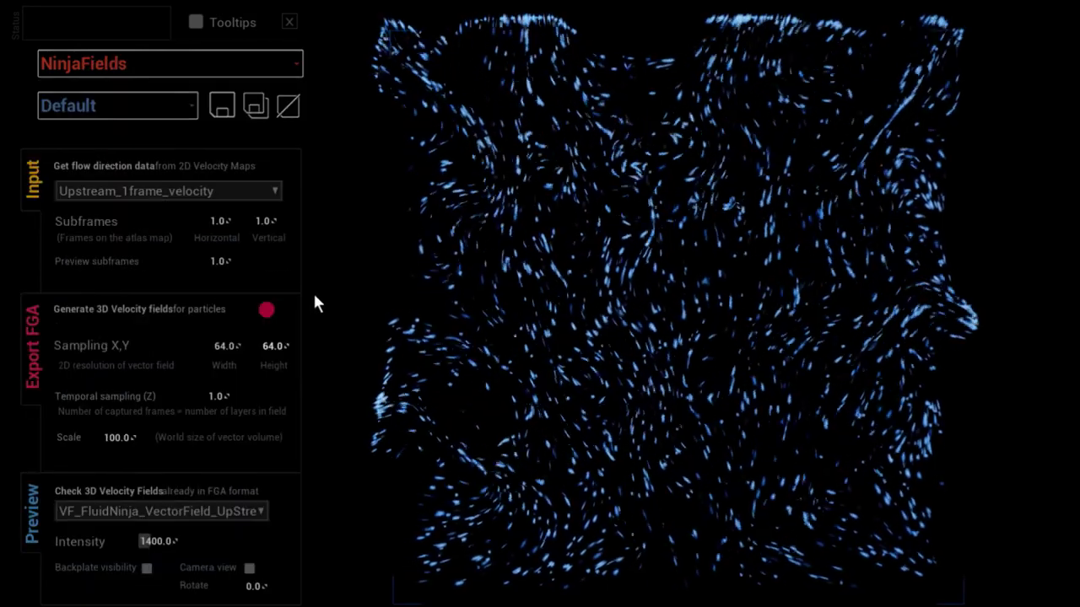